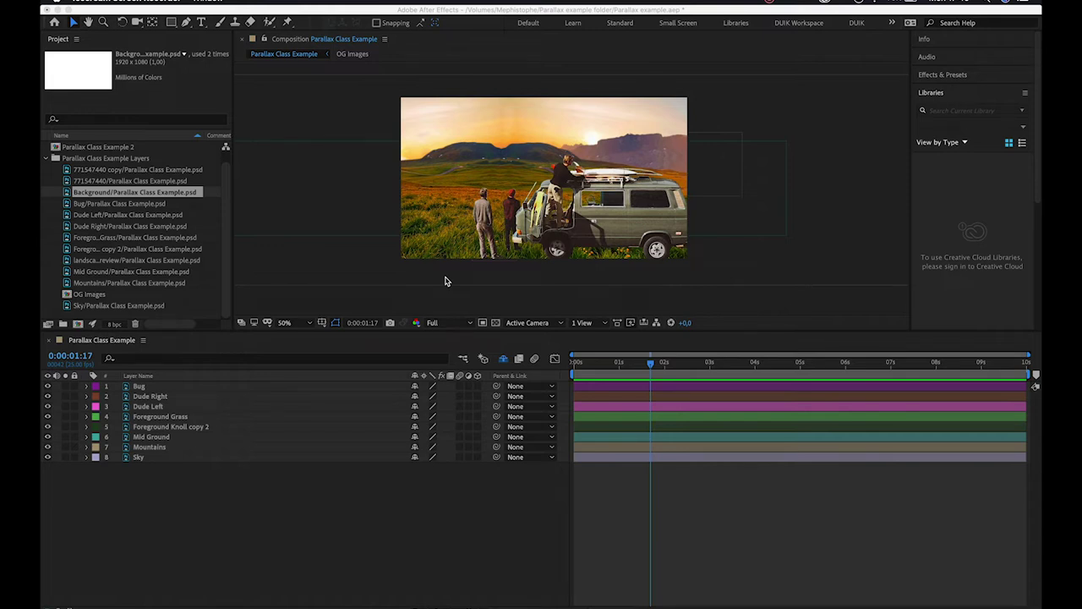
# Step: Switch to Photoshop, activate the Move tool and deselect the Sky layer
pyautogui.press('super+Tab')
pyautogui.press('super+Tab')
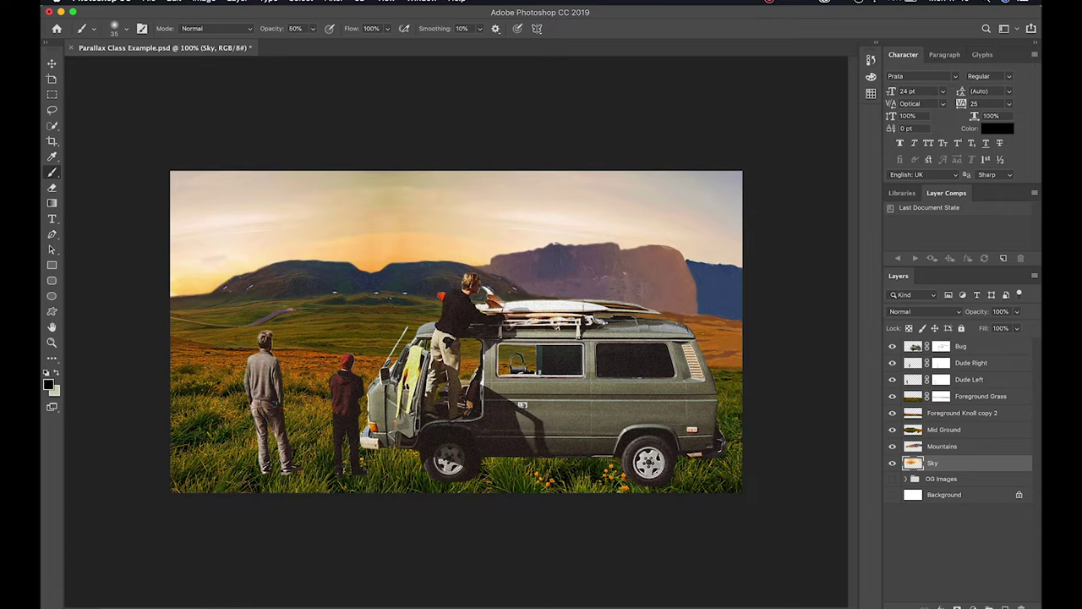
pyautogui.press('v')
pyautogui.click(398, 112)
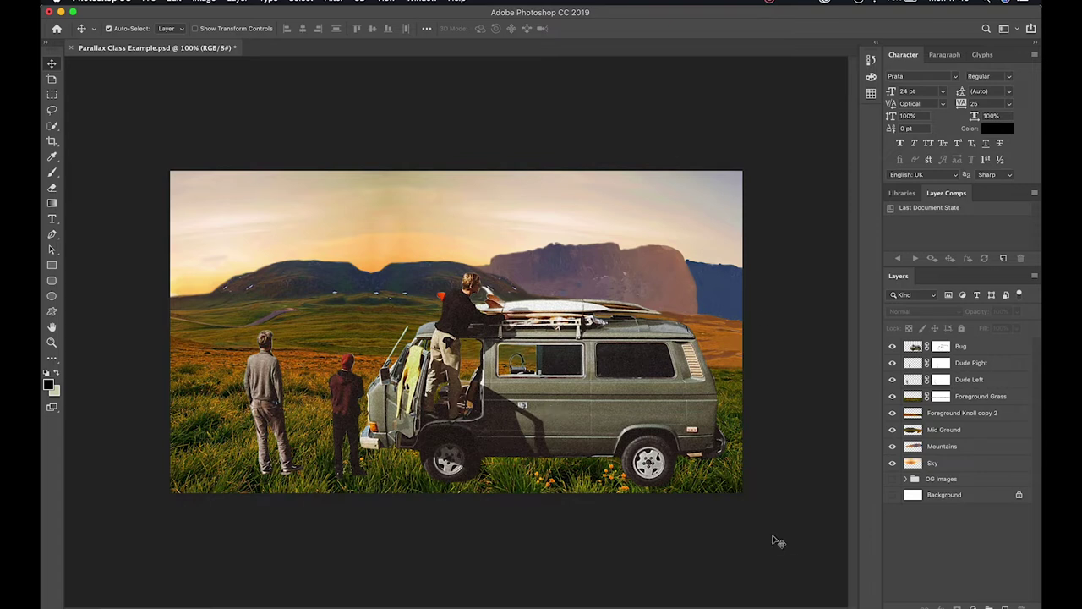
# Step: Hide the Bug, Dude Right and Dude Left layers to examine the landscape behind them
pyautogui.click(894, 346)
pyautogui.click(894, 346)
pyautogui.click(893, 347)
pyautogui.click(892, 362)
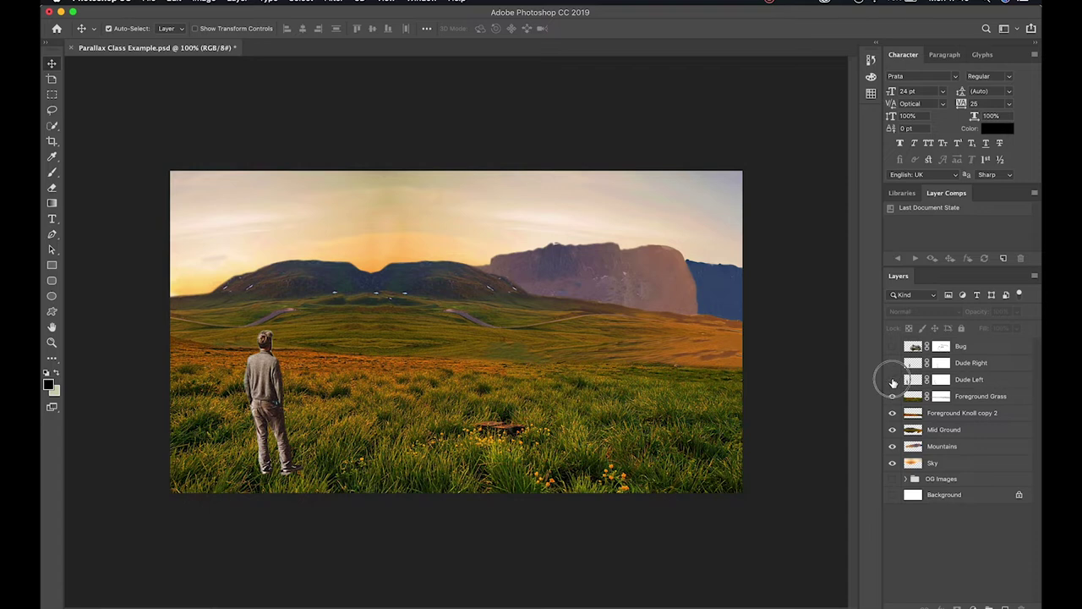
pyautogui.click(893, 379)
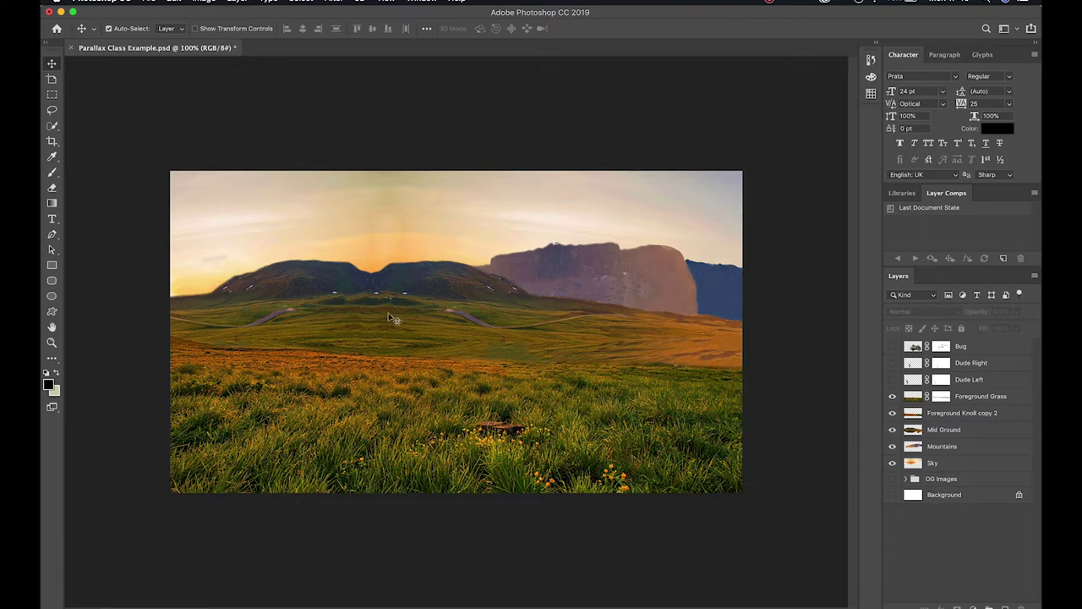
# Step: Move the Mid Ground layer far to the right behind the foreground and check it with Foreground Grass toggled off and on
pyautogui.moveTo(390, 305); pyautogui.dragTo(752, 314)
pyautogui.click(892, 396)
pyautogui.click(892, 395)
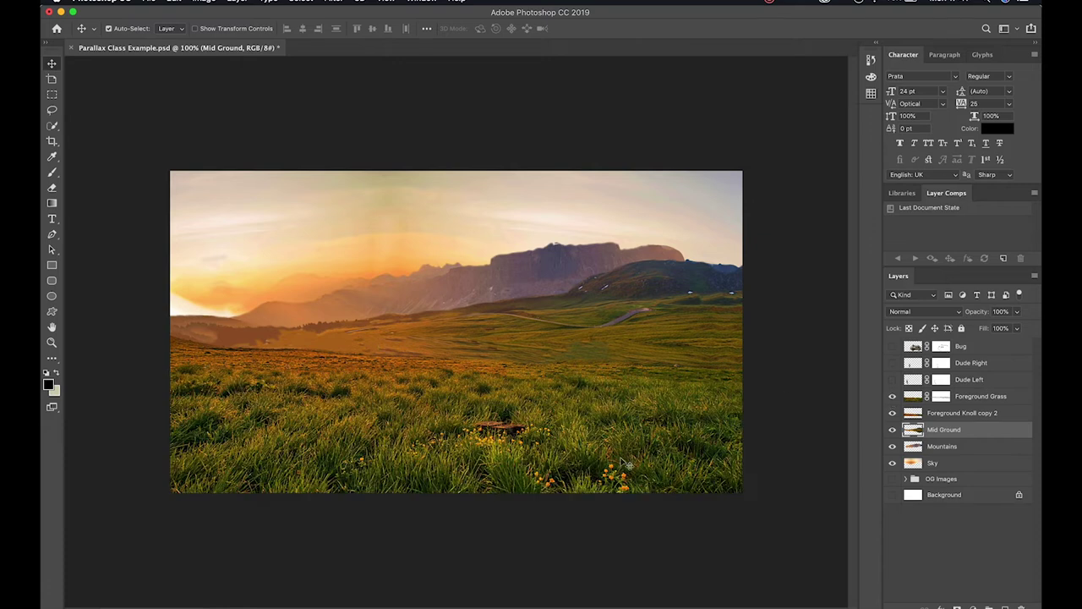
# Step: Hide Foreground Grass and toggle Foreground Knoll copy 2 to examine what lies behind them
pyautogui.click(892, 396)
pyautogui.click(893, 413)
pyautogui.click(893, 413)
pyautogui.click(893, 412)
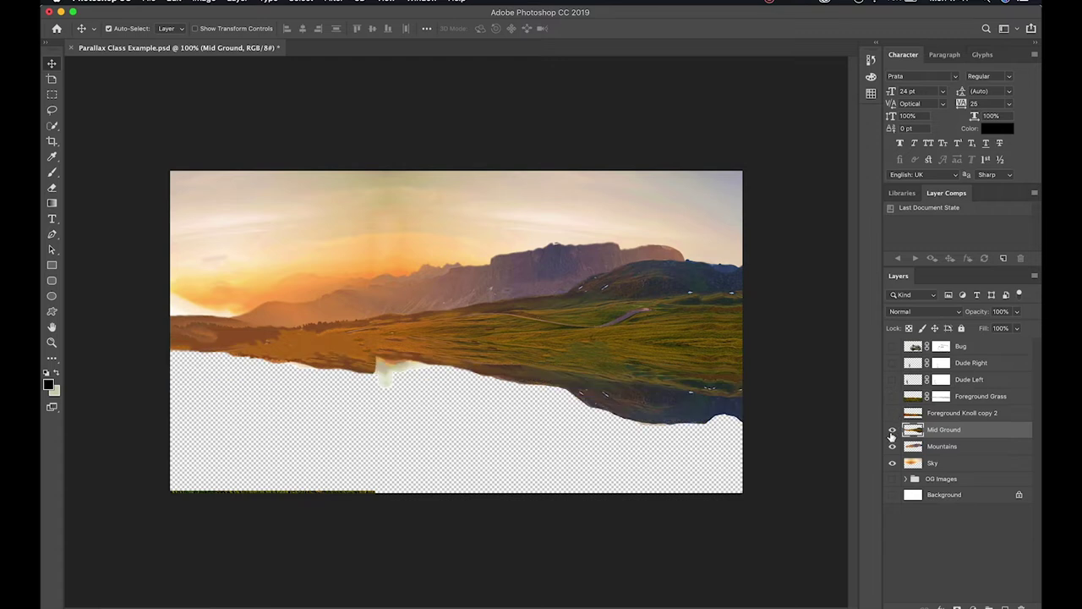
pyautogui.click(893, 412)
pyautogui.click(893, 412)
# Step: Toggle the Mid Ground, Mountains and Sky layers individually to examine each one, and make all artwork layers visible again
pyautogui.click(892, 431)
pyautogui.click(892, 431)
pyautogui.click(892, 431)
pyautogui.click(892, 431)
pyautogui.click(892, 447)
pyautogui.click(893, 446)
pyautogui.click(892, 446)
pyautogui.click(892, 462)
pyautogui.click(892, 463)
pyautogui.moveTo(892, 446); pyautogui.dragTo(893, 344)
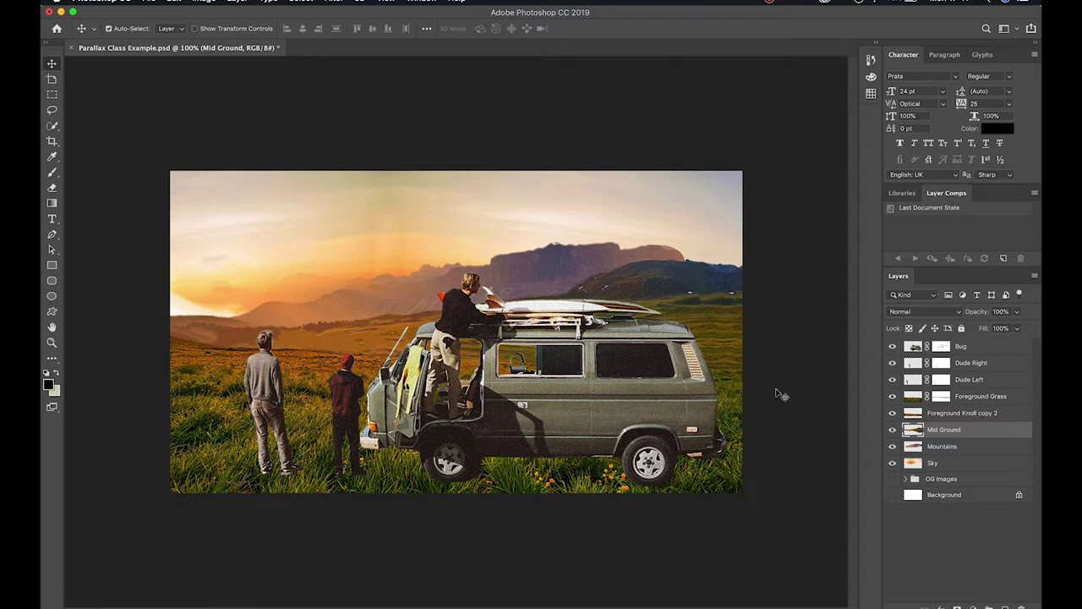
# Step: Hide the Bug, Dude Right and Dude Left layers, leaving only the landscape layers shown
pyautogui.click(892, 346)
pyautogui.click(892, 363)
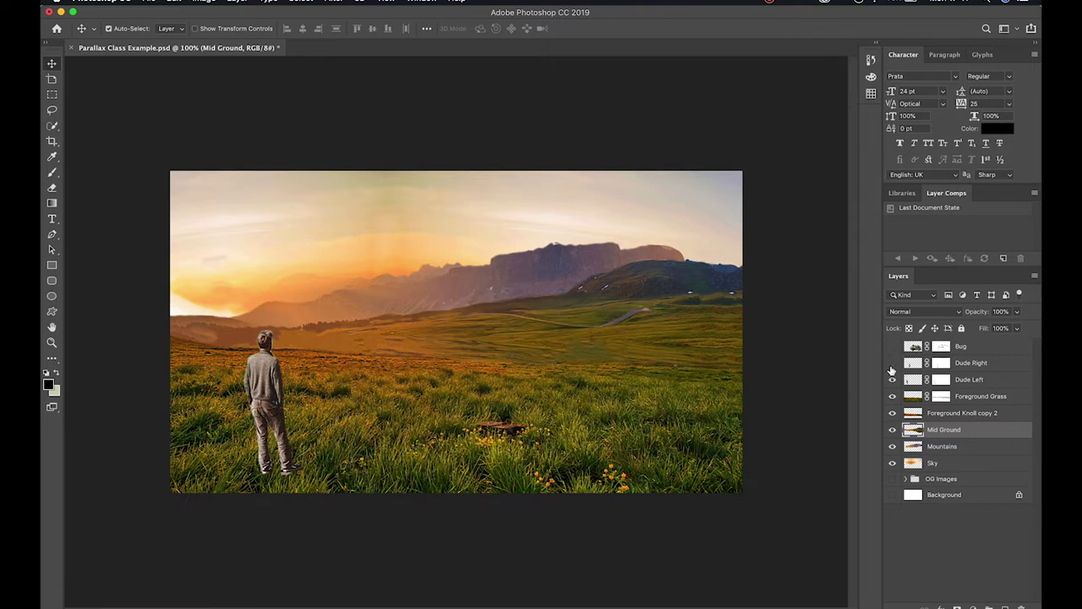
pyautogui.click(892, 380)
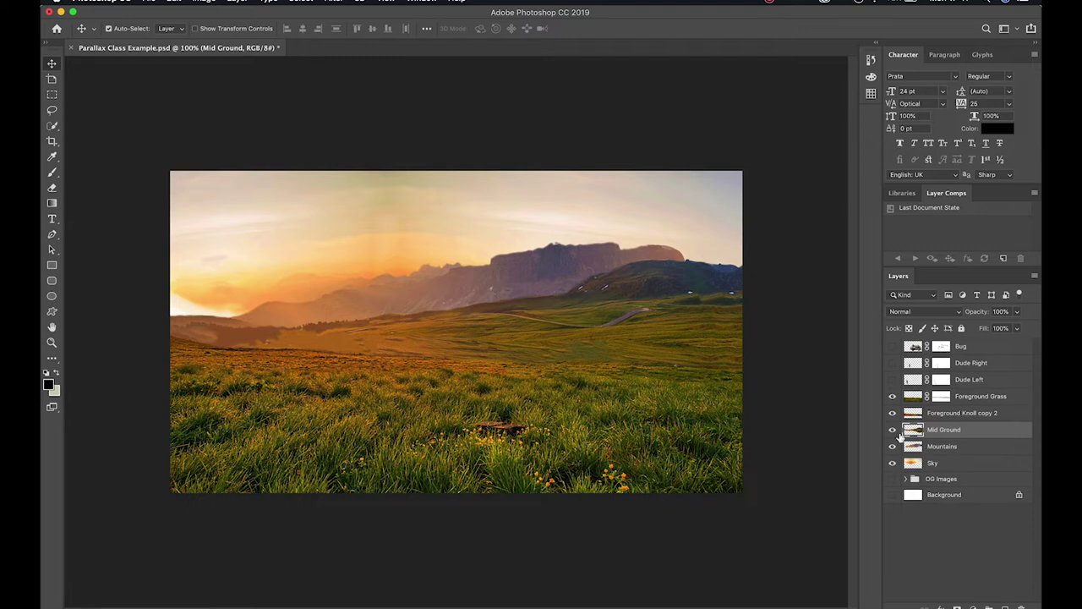
# Step: Toggle Foreground Grass off and on, and move the Mid Ground layer to the left
pyautogui.click(892, 396)
pyautogui.click(892, 395)
pyautogui.moveTo(614, 320); pyautogui.dragTo(334, 302)
# Step: Isolate the Mid Ground layer by hiding Foreground Grass, Foreground Knoll copy 2, Mountains and Sky
pyautogui.click(892, 395)
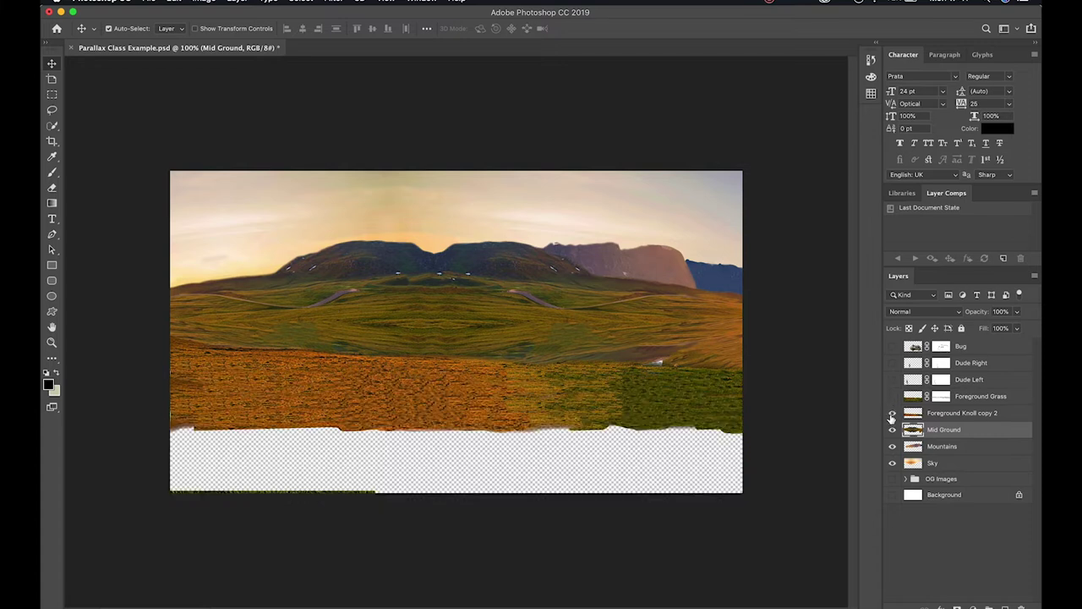
pyautogui.click(892, 413)
pyautogui.click(892, 445)
pyautogui.click(892, 463)
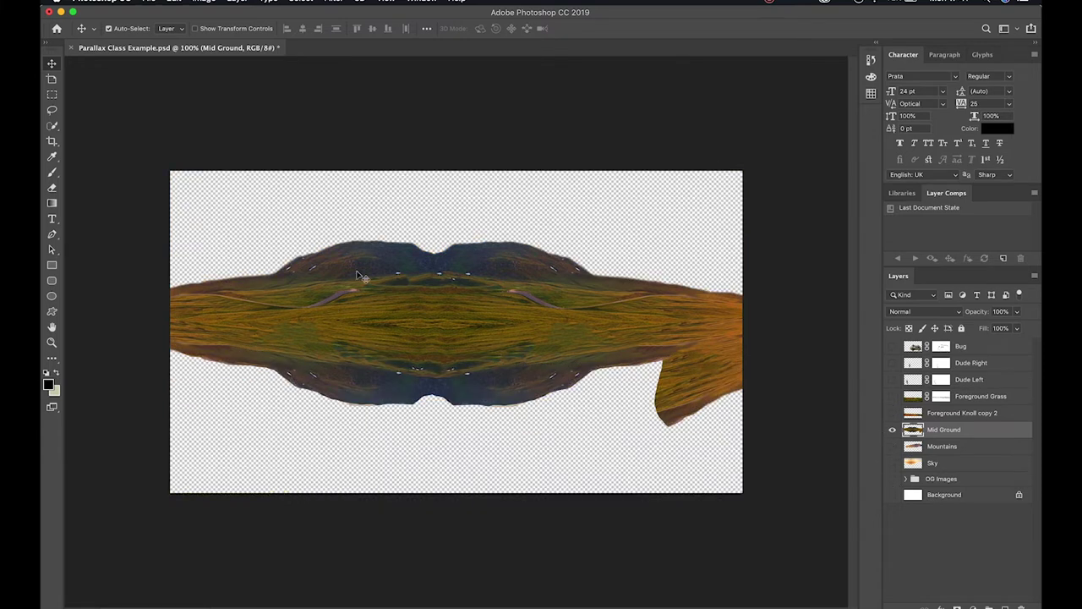
# Step: Move the Mid Ground layer around to inspect its full extent, leaving it shifted right and slightly raised
pyautogui.moveTo(580, 338); pyautogui.dragTo(536, 330)
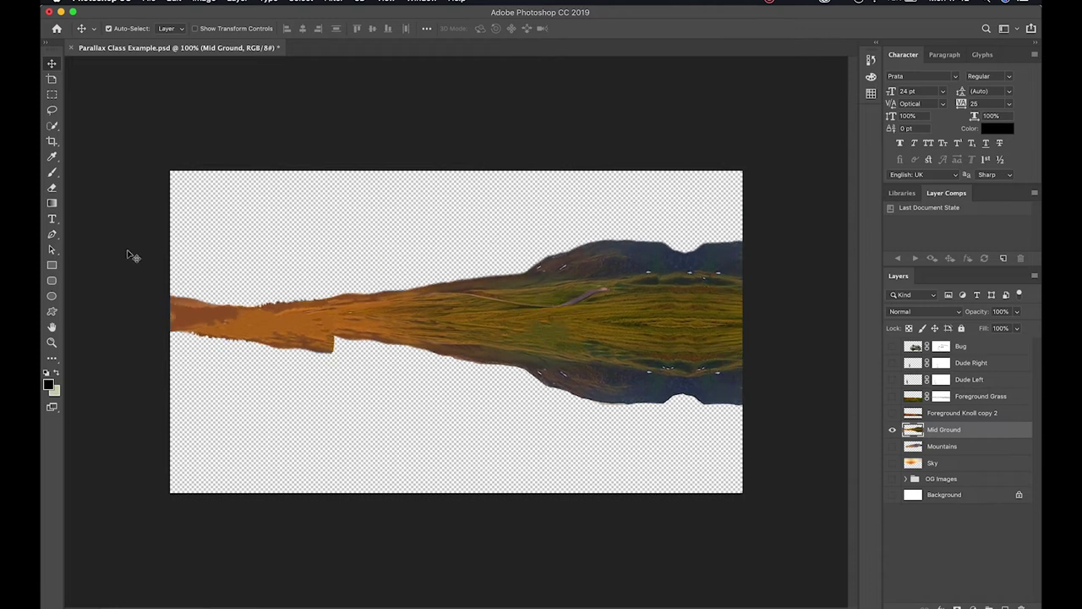
pyautogui.moveTo(631, 326); pyautogui.dragTo(689, 350)
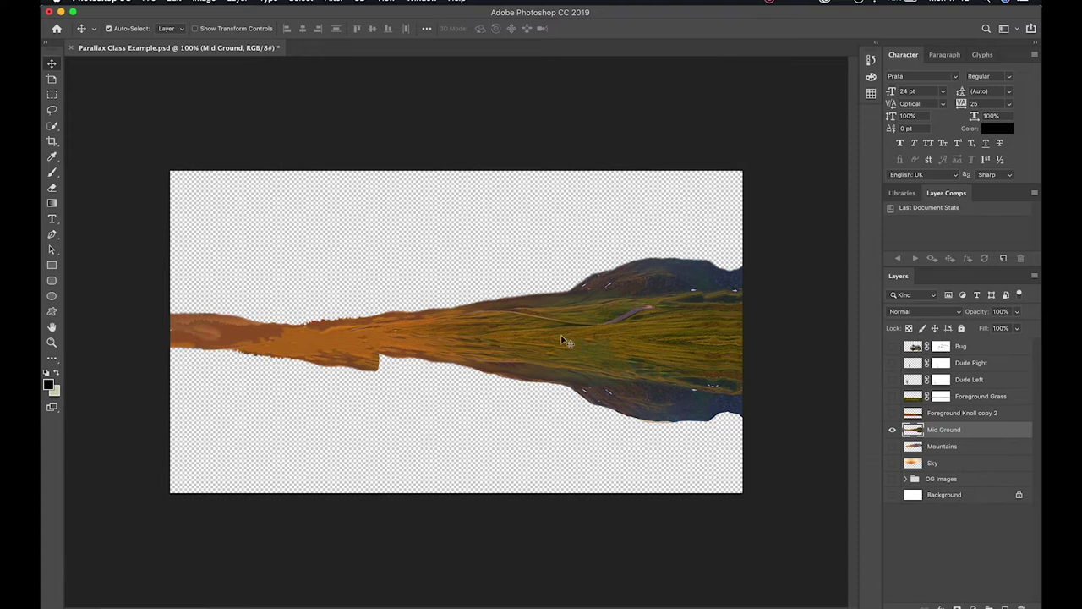
pyautogui.moveTo(632, 339)
pyautogui.mouseDown()
pyautogui.moveTo(442, 333)
pyautogui.moveTo(657, 328)
pyautogui.moveTo(627, 335)
pyautogui.moveTo(635, 323)
pyautogui.moveTo(626, 318)
pyautogui.moveTo(630, 332)
pyautogui.mouseUp()
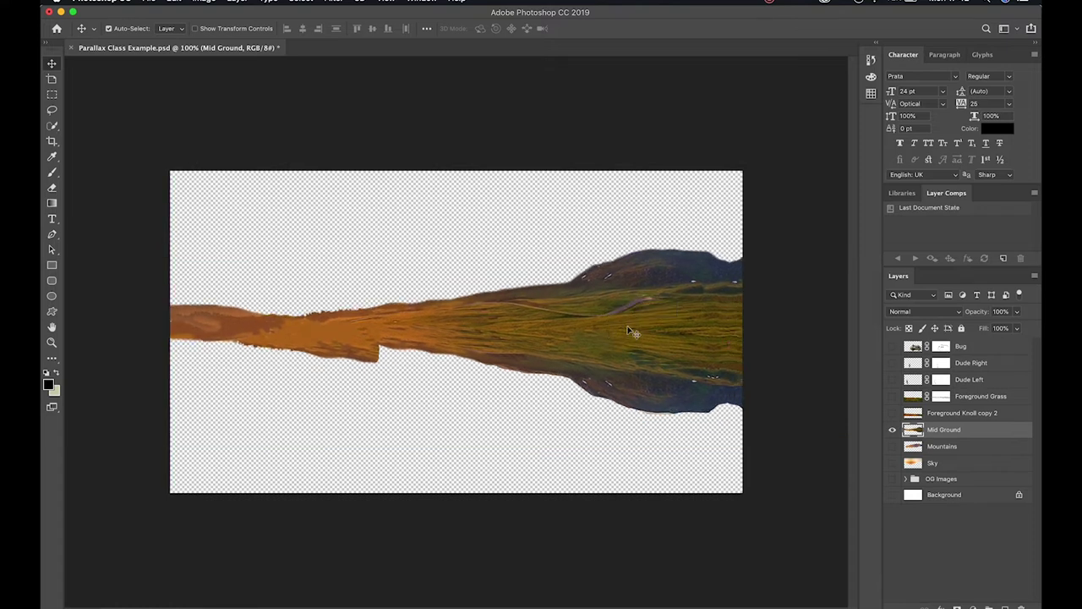
# Step: Switch to After Effects, enlarge the area above the timeline and fit the composition to its viewer
pyautogui.press('super+Tab')
pyautogui.press('super+Tab')
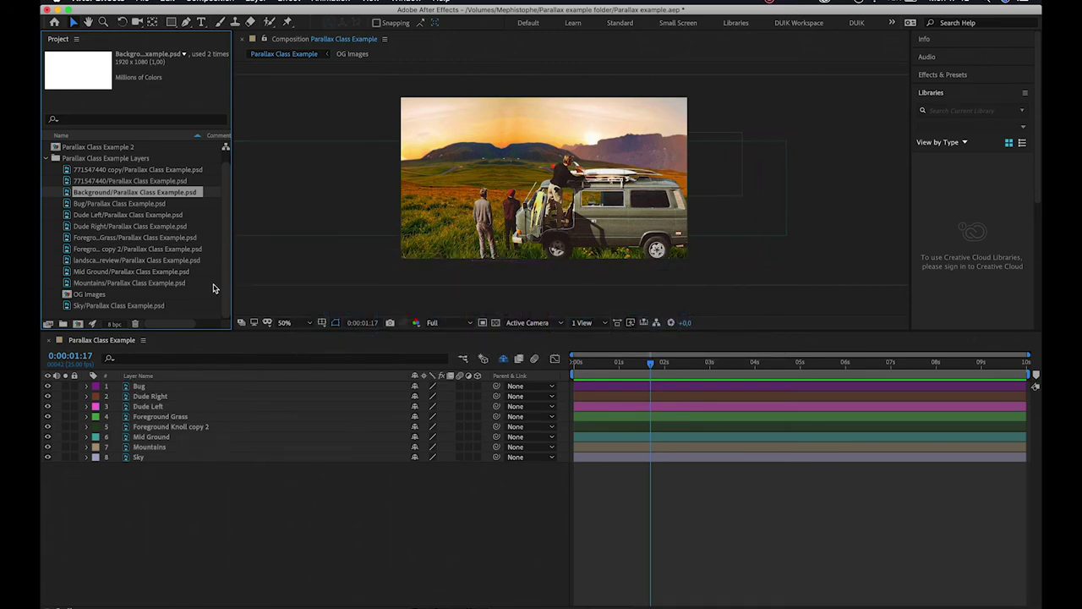
pyautogui.moveTo(232, 336); pyautogui.dragTo(184, 440)
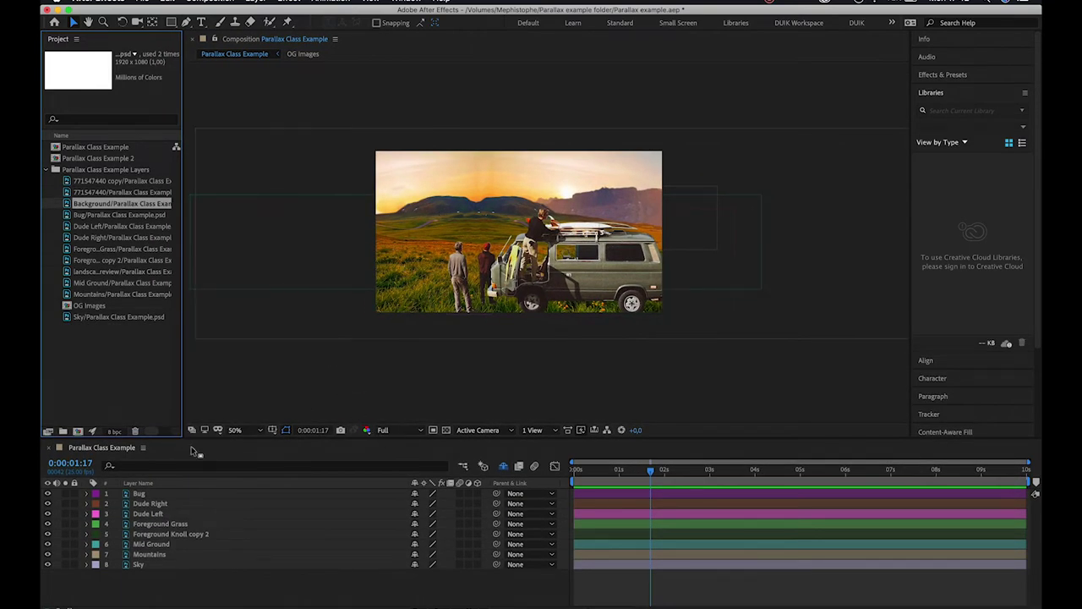
pyautogui.click(238, 430)
pyautogui.click(264, 232)
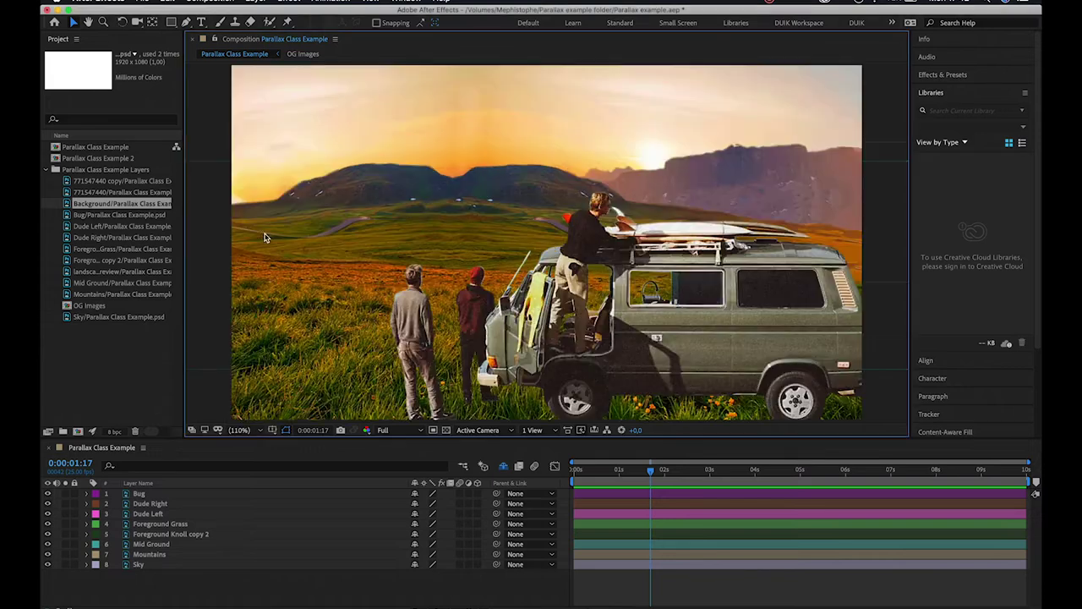
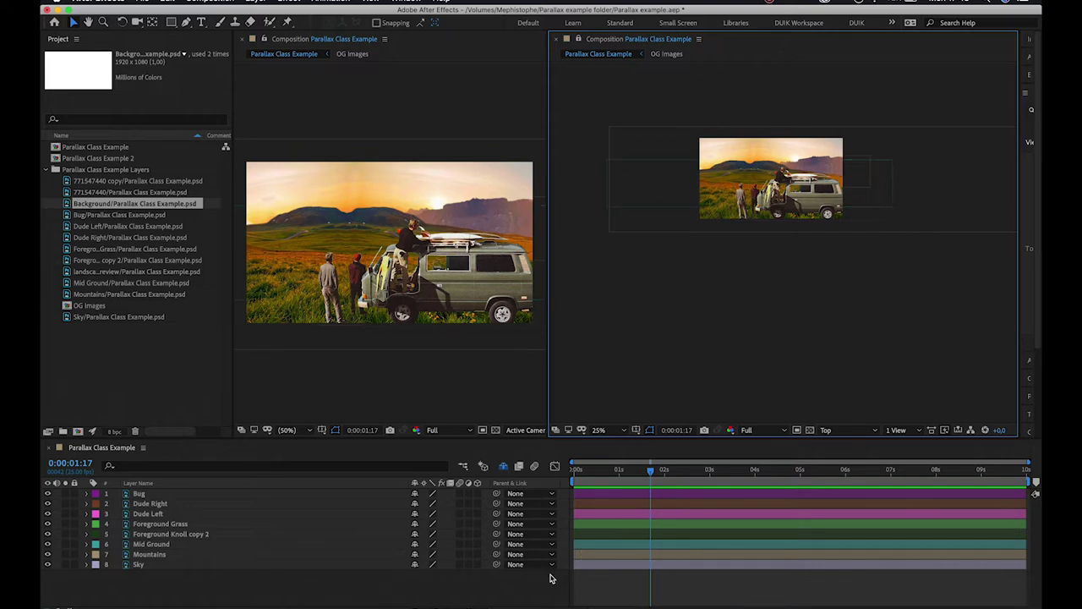
# Step: Turn all eight composition layers, from Bug to Sky, into 3D layers and deselect them
pyautogui.moveTo(164, 580); pyautogui.dragTo(226, 470)
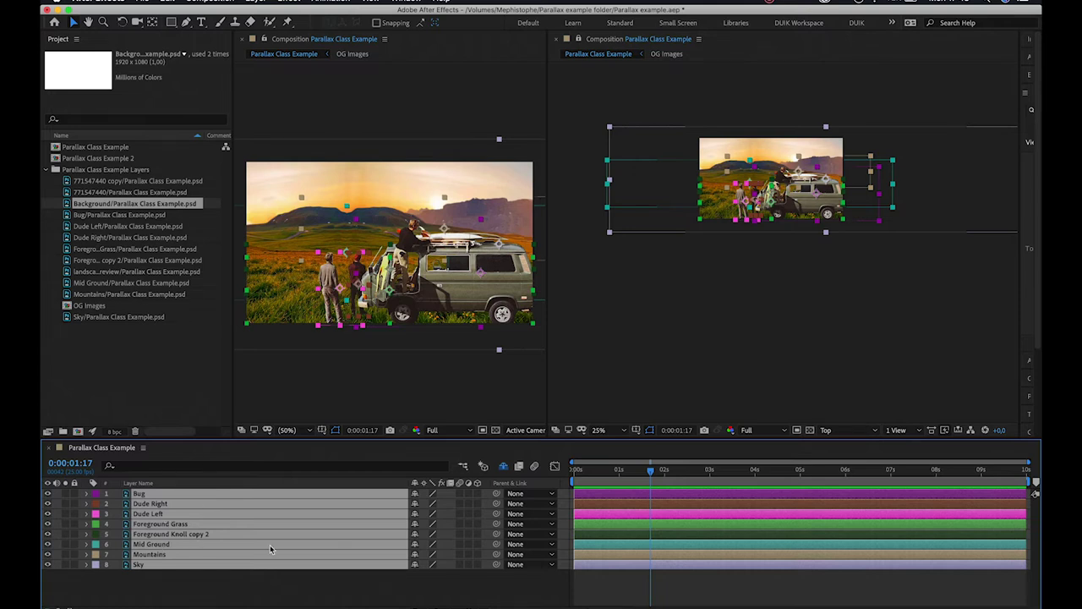
pyautogui.click(477, 495)
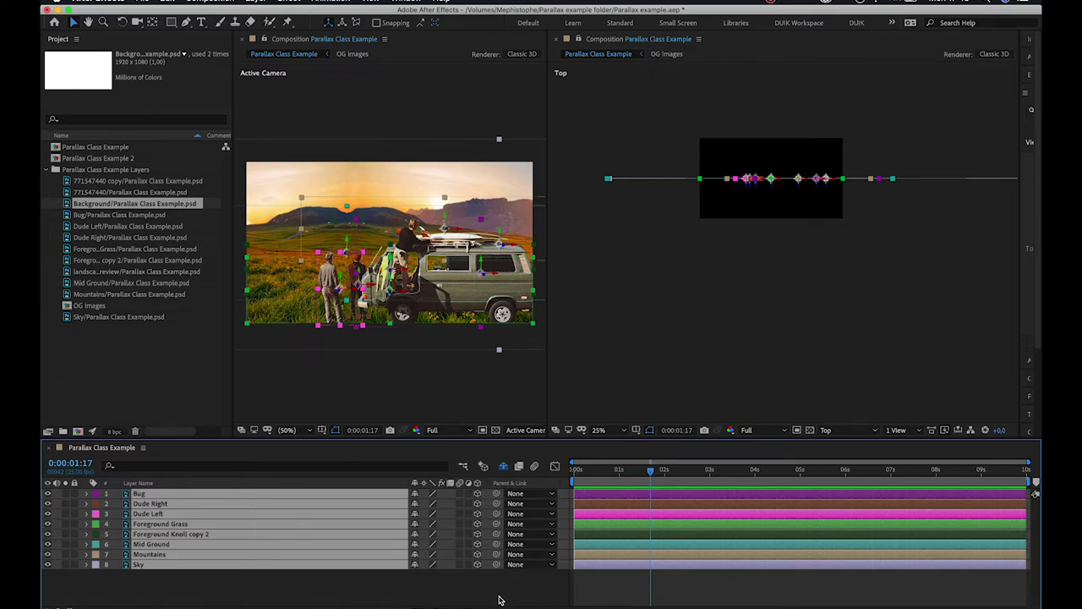
pyautogui.click(743, 342)
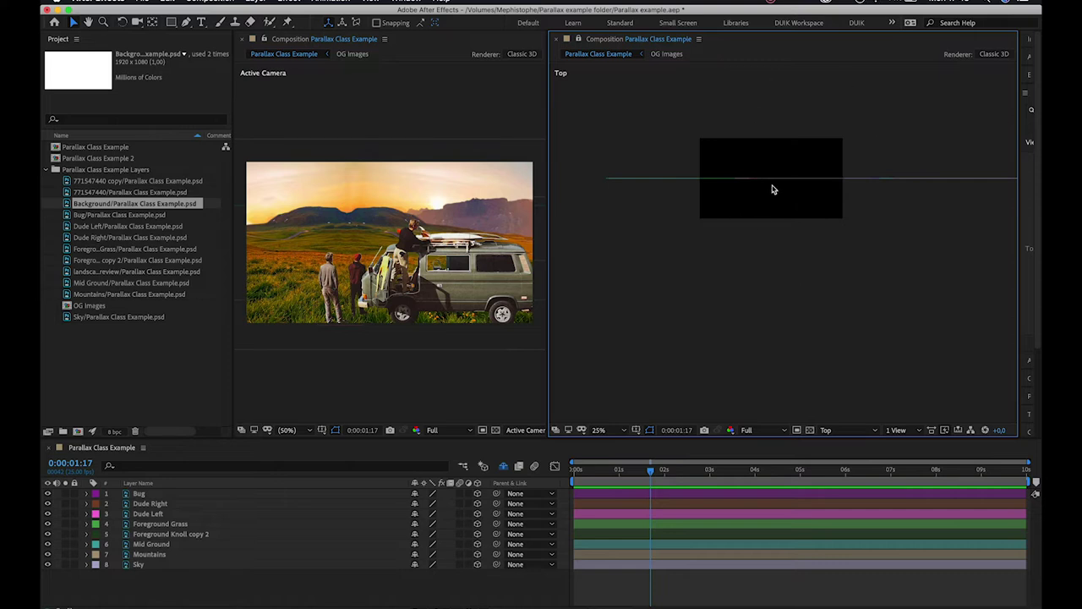
# Step: Show the Active Camera view in the second viewer, magnified to 50% and centred
pyautogui.click(837, 430)
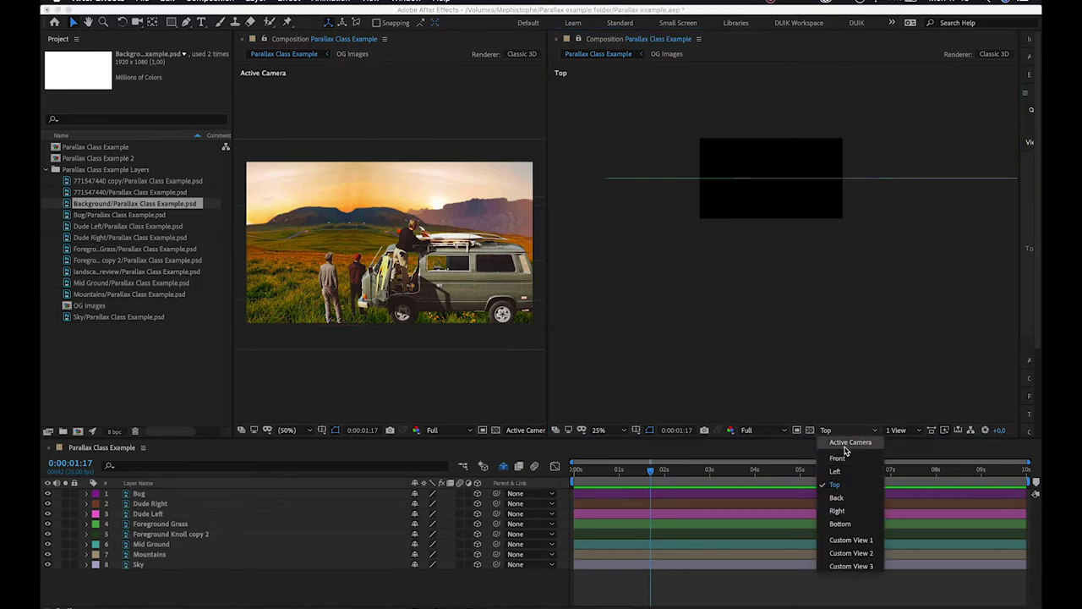
pyautogui.click(846, 450)
pyautogui.scroll(2, 779, 178)
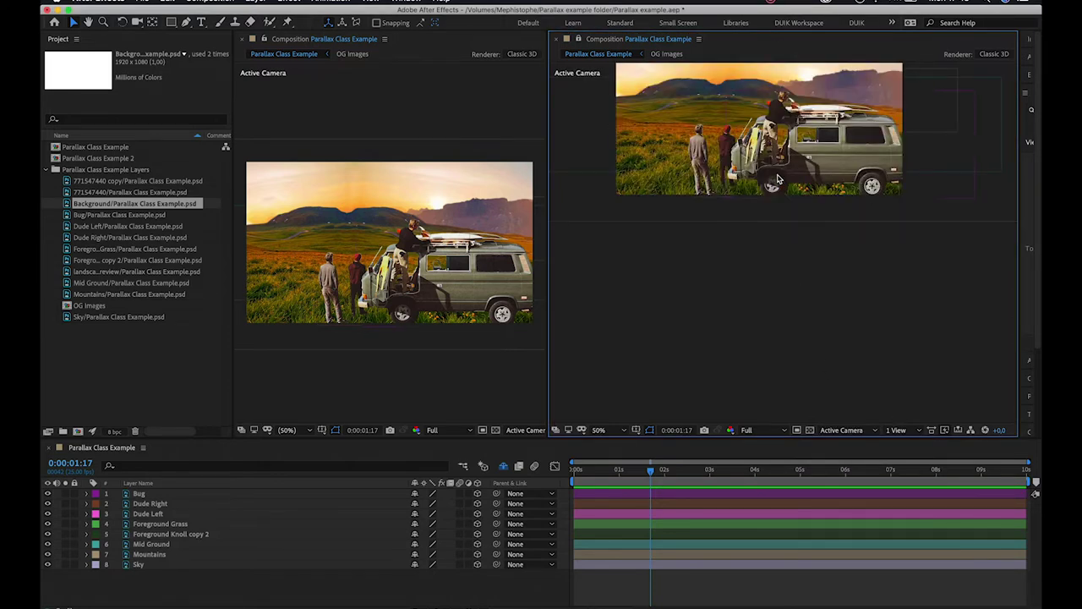
pyautogui.moveTo(777, 176); pyautogui.dragTo(785, 243)
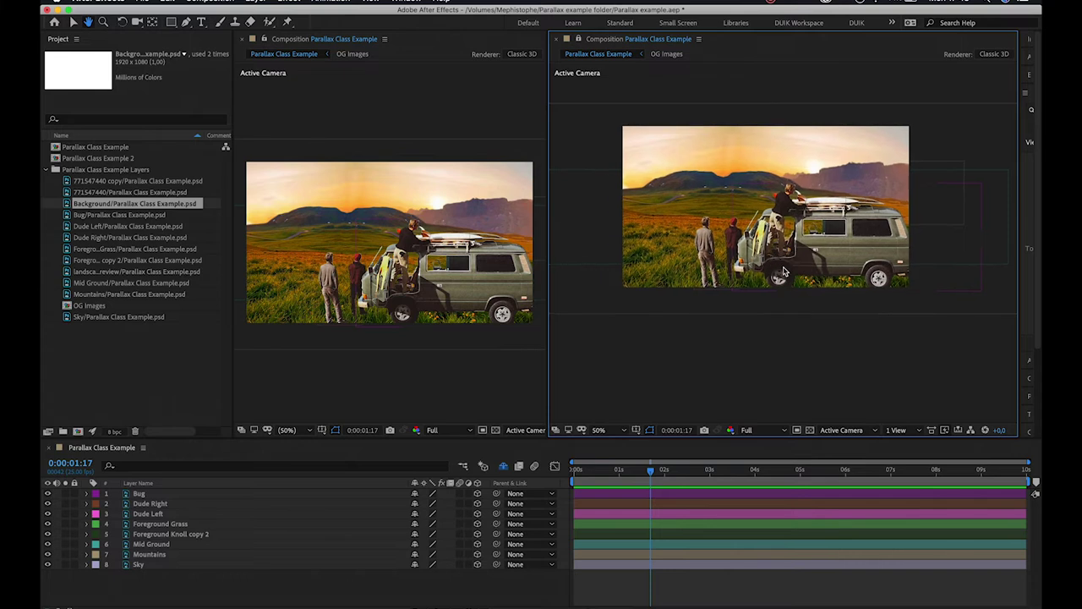
# Step: Examine the layers in the second viewer's Front and Left views, finishing on the Top view
pyautogui.click(838, 431)
pyautogui.click(838, 459)
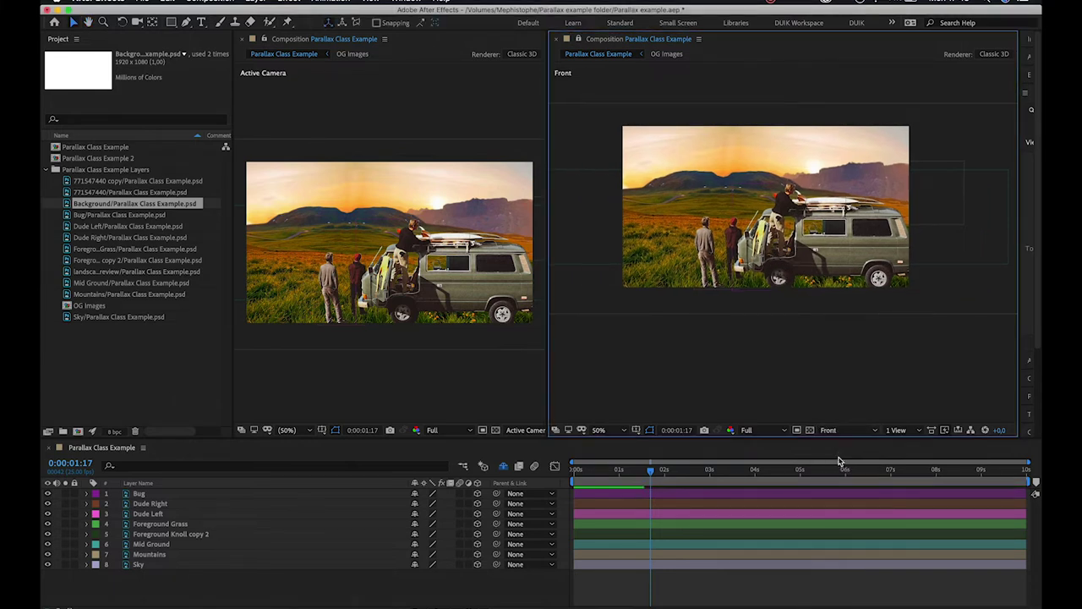
pyautogui.click(832, 431)
pyautogui.click(835, 472)
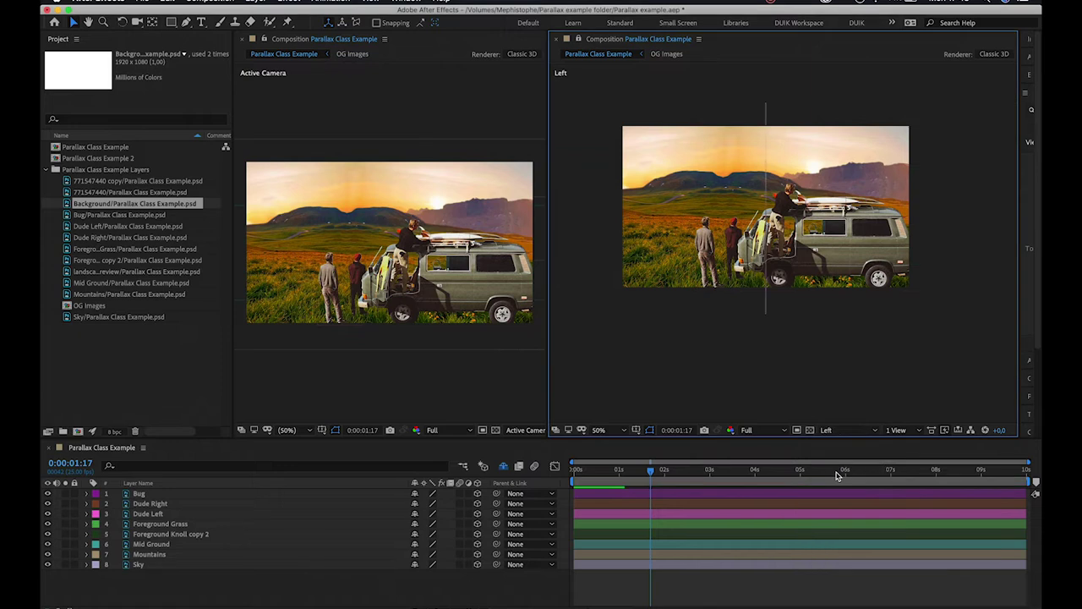
pyautogui.click(836, 433)
pyautogui.click(847, 486)
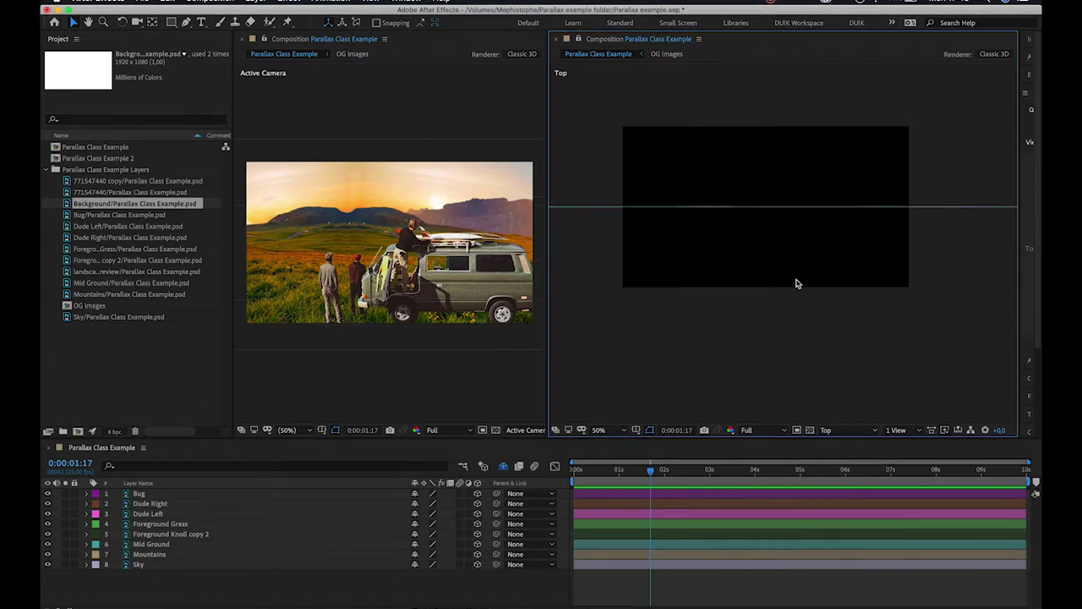
# Step: Select all layers to examine their depth alignment in the Top view, and clear the selection
pyautogui.press('super+a')
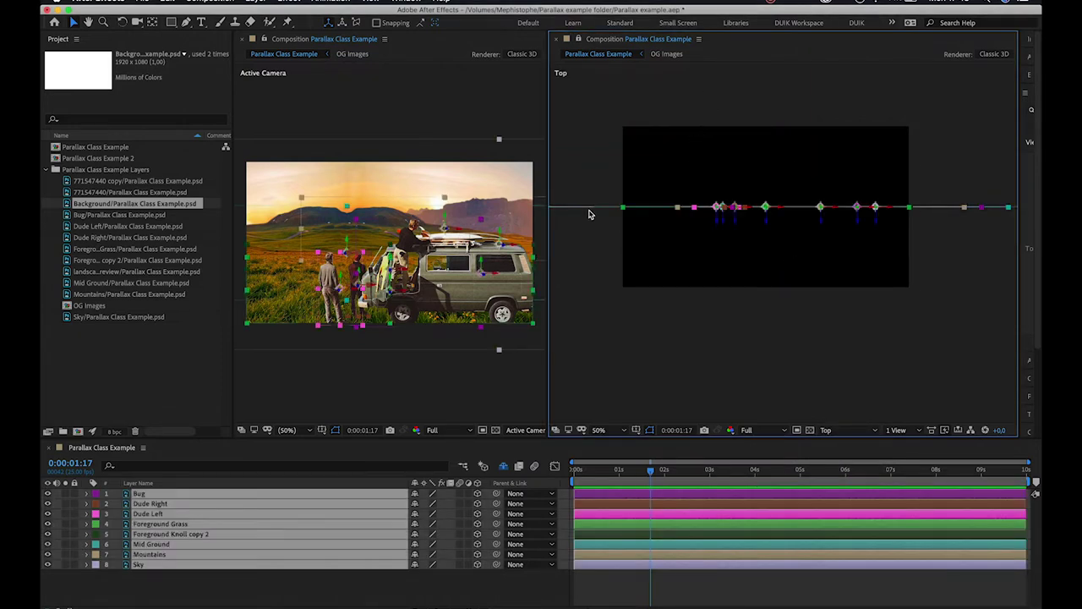
pyautogui.click(651, 353)
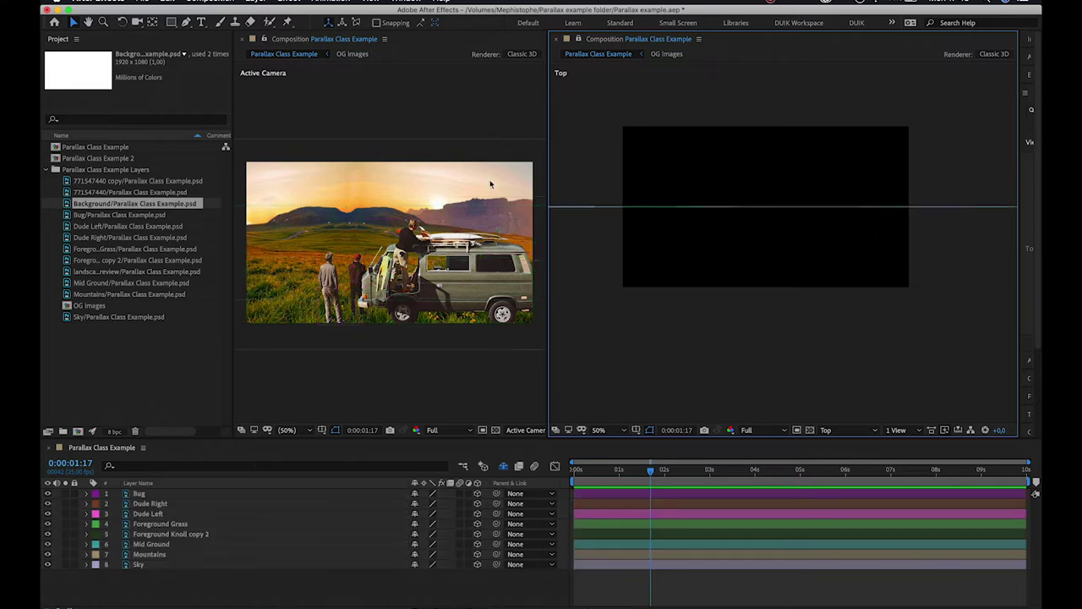
pyautogui.moveTo(193, 596); pyautogui.dragTo(278, 484)
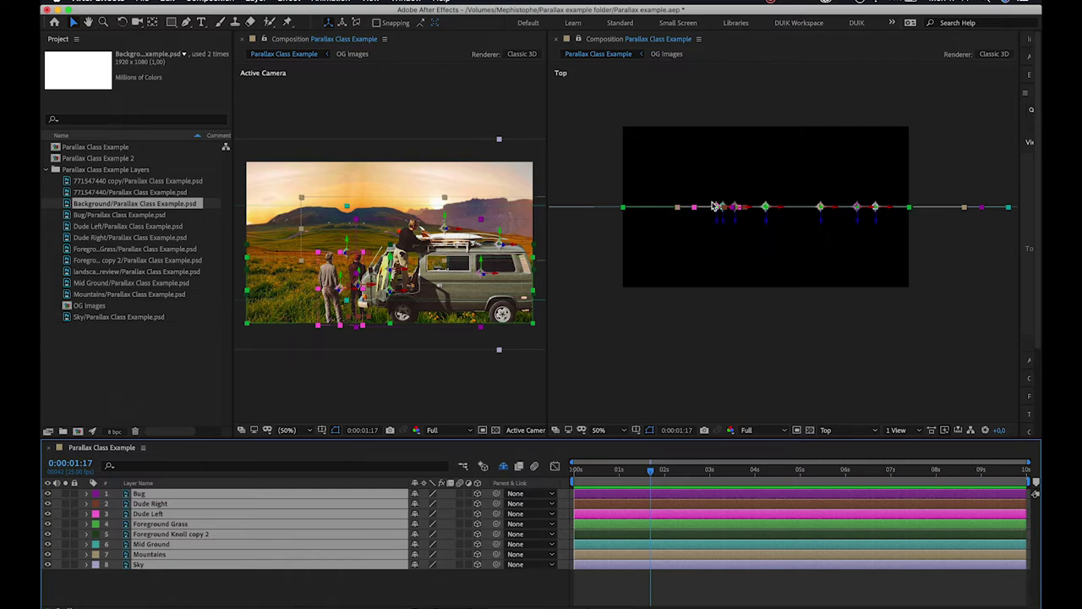
pyautogui.click(717, 232)
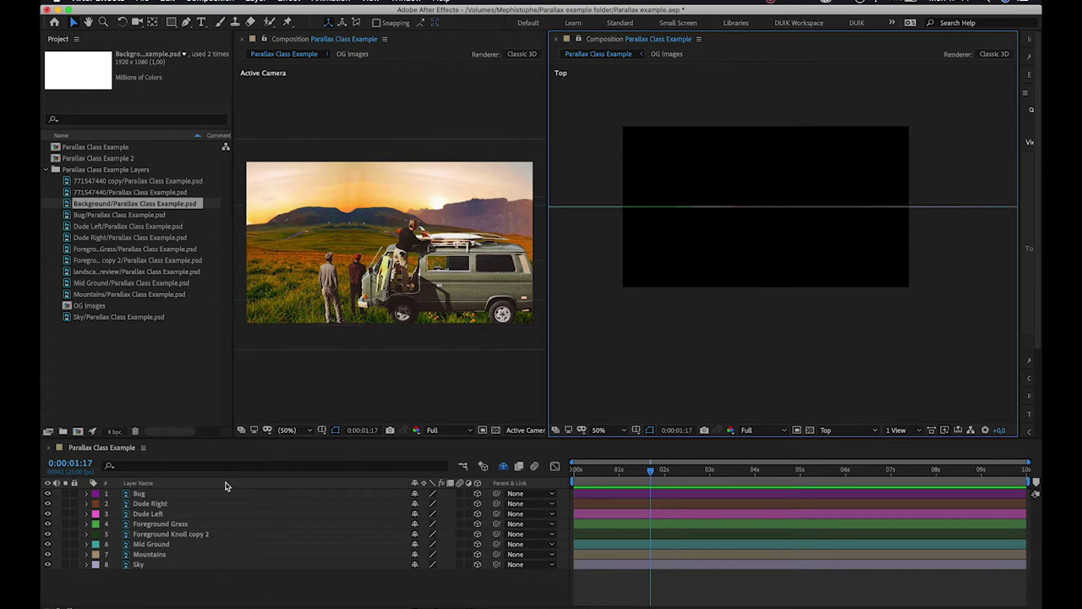
# Step: Pull the Bug layer along its Z axis toward the camera in the Top view, to the lower edge of the frame
pyautogui.click(165, 495)
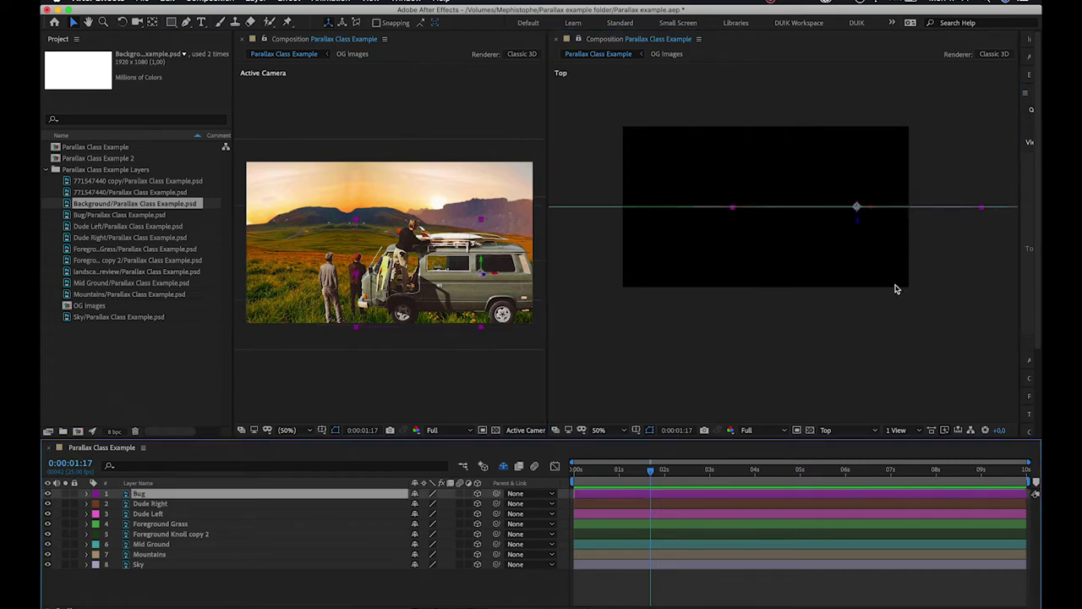
pyautogui.moveTo(859, 225); pyautogui.dragTo(863, 301)
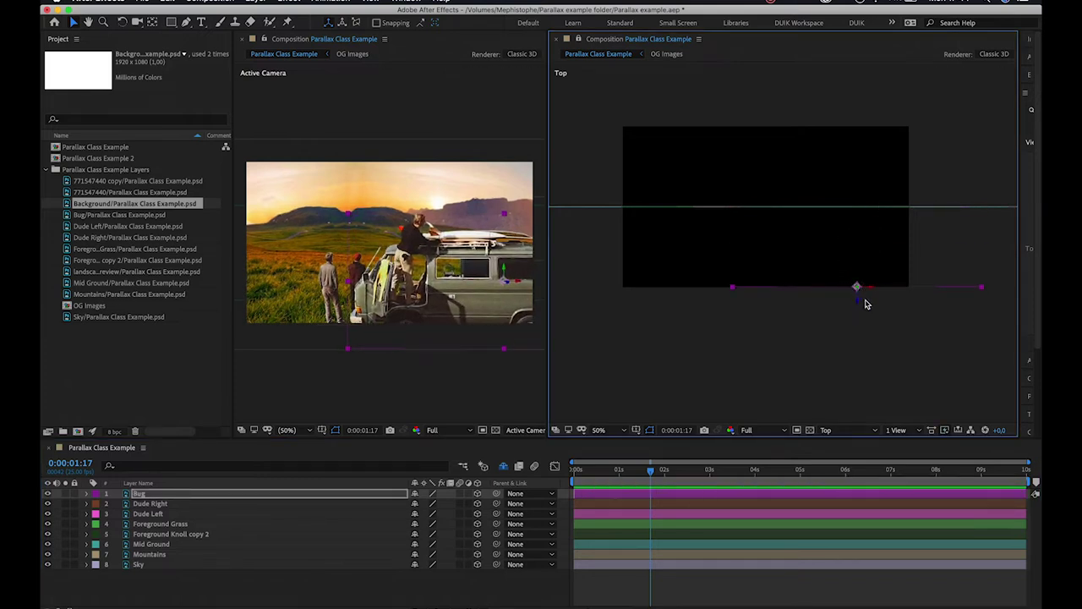
pyautogui.click(857, 271)
pyautogui.click(856, 288)
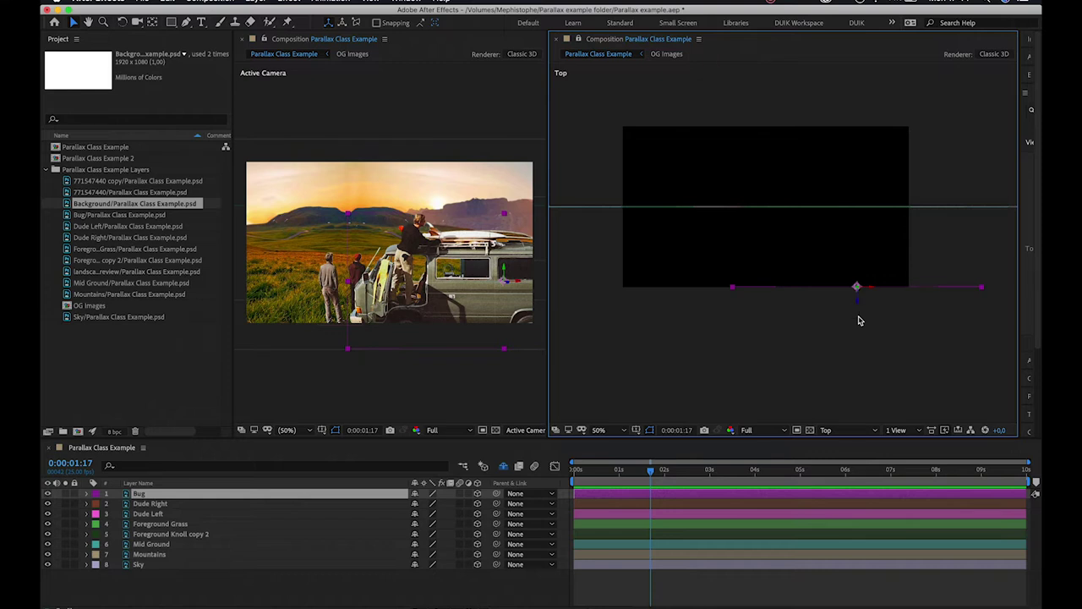
pyautogui.moveTo(857, 301)
pyautogui.mouseDown()
pyautogui.moveTo(857, 335)
pyautogui.moveTo(858, 173)
pyautogui.moveTo(855, 377)
pyautogui.moveTo(833, 247)
pyautogui.moveTo(858, 206)
pyautogui.moveTo(863, 299)
pyautogui.mouseUp()
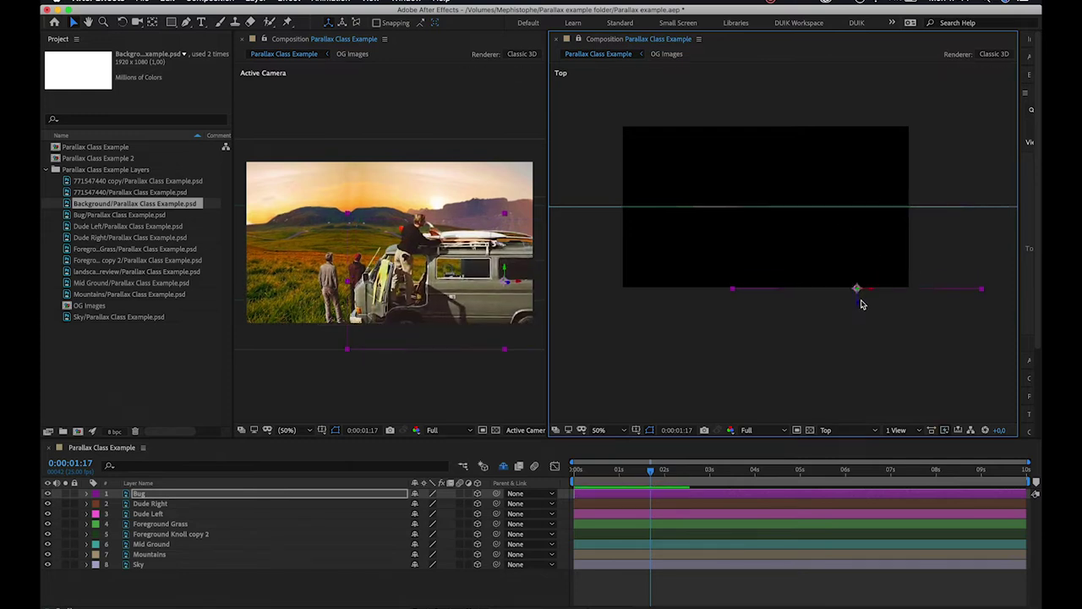
# Step: Pull the Dude Right and Dude Left layers forward in the Top view, placing Dude Left between Dude Right and the Bug layer
pyautogui.click(173, 504)
pyautogui.moveTo(738, 228); pyautogui.dragTo(732, 283)
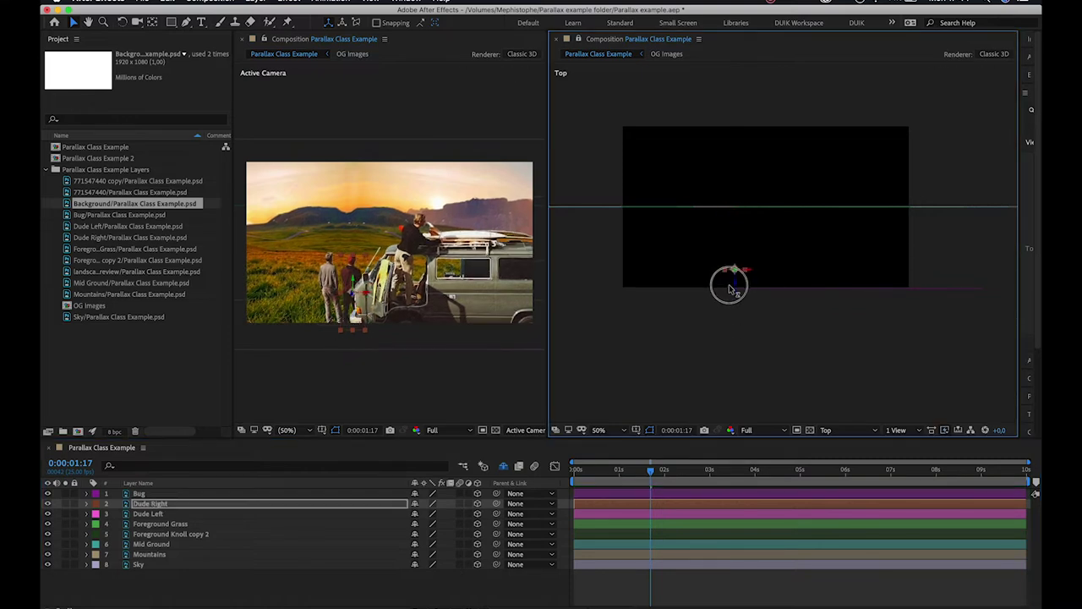
pyautogui.click(148, 514)
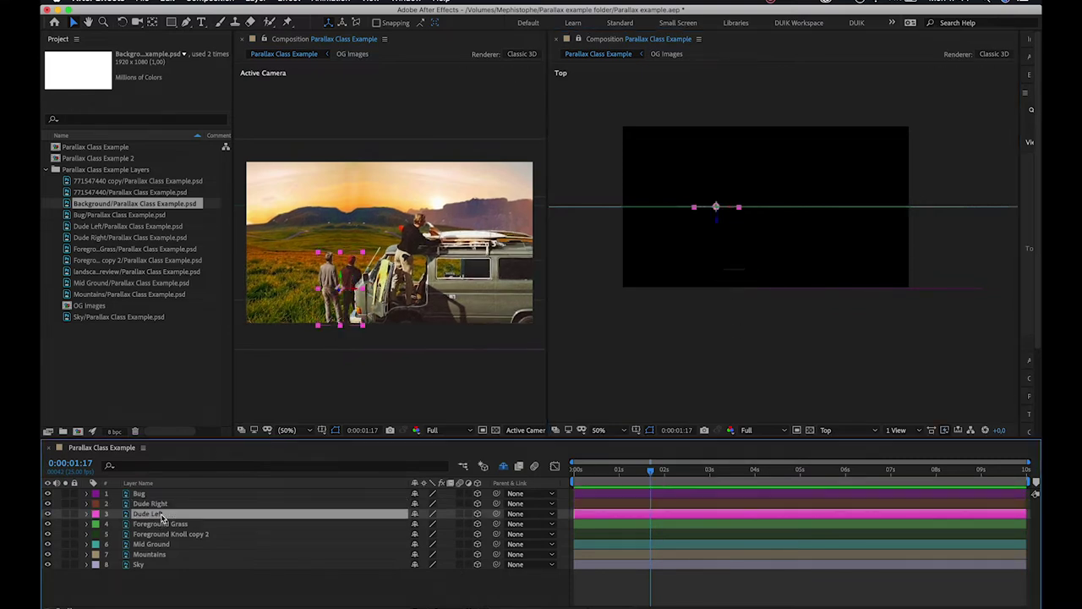
pyautogui.moveTo(720, 221); pyautogui.dragTo(736, 276)
pyautogui.click(738, 272)
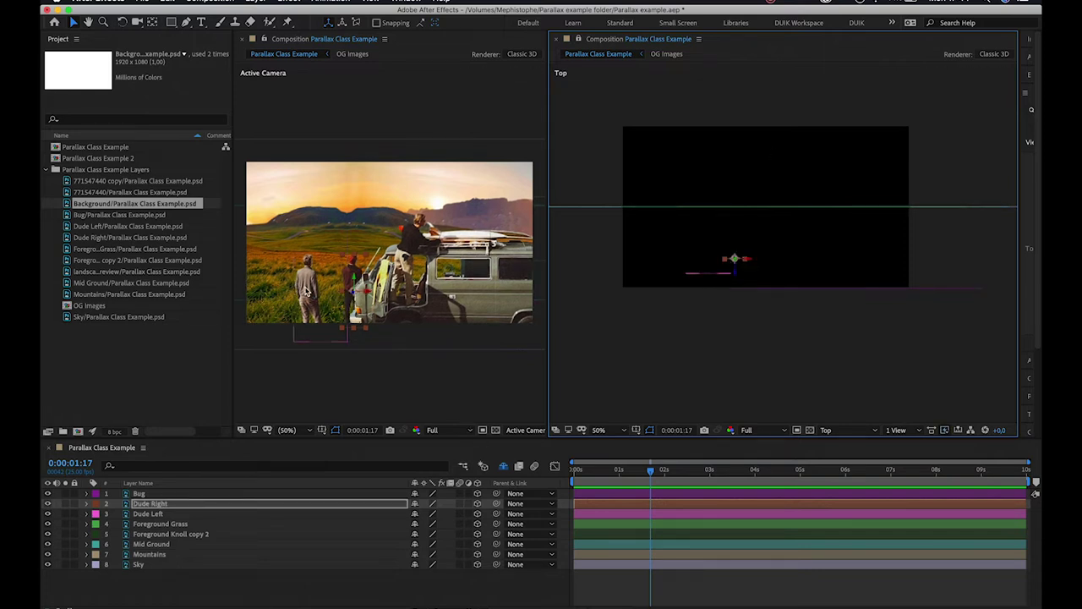
pyautogui.click(158, 514)
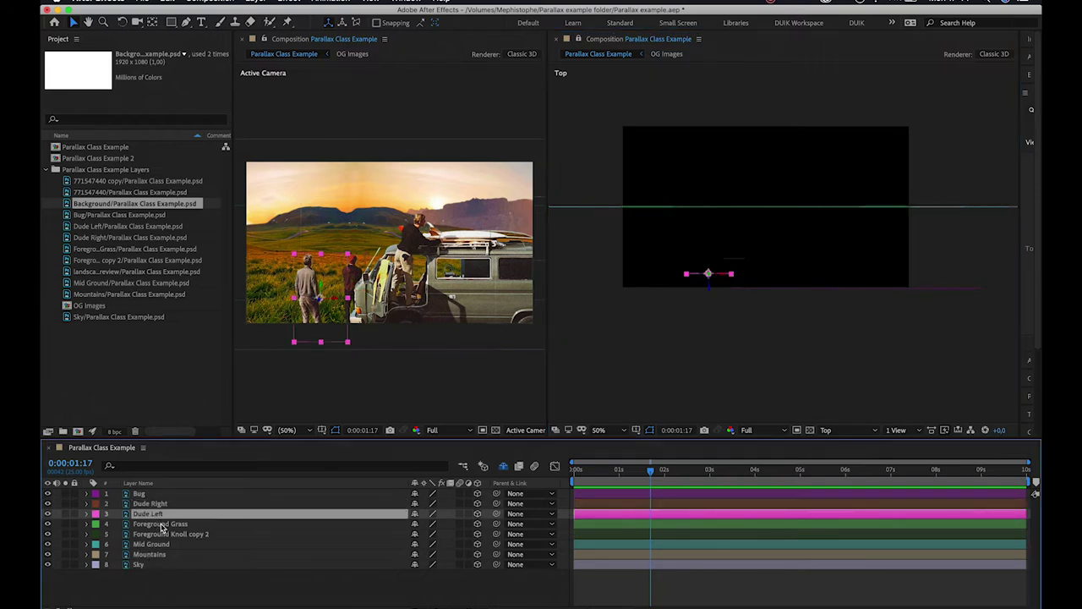
# Step: Pull Foreground Grass forward along Z to just behind the dudes, and Foreground Knoll copy 2 to just behind the grass
pyautogui.click(161, 524)
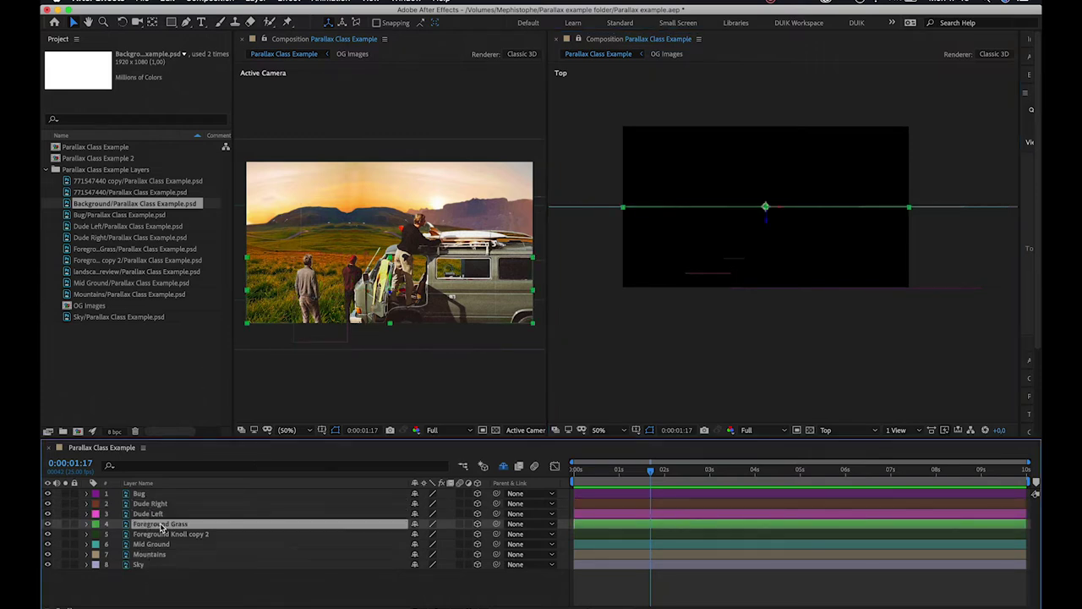
pyautogui.moveTo(768, 224); pyautogui.dragTo(766, 260)
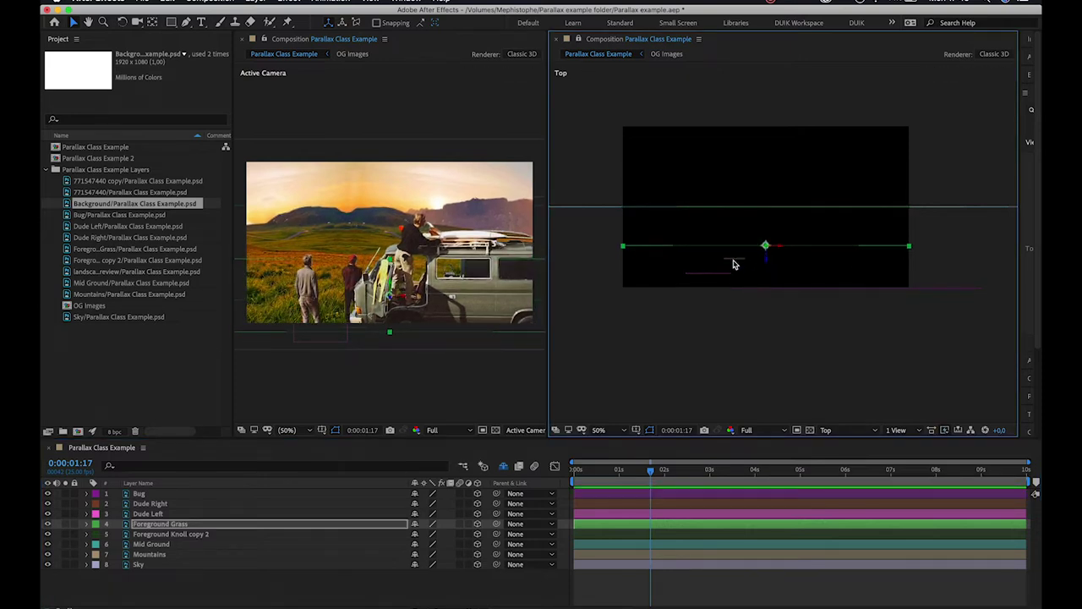
pyautogui.click(186, 535)
pyautogui.moveTo(769, 227); pyautogui.dragTo(766, 249)
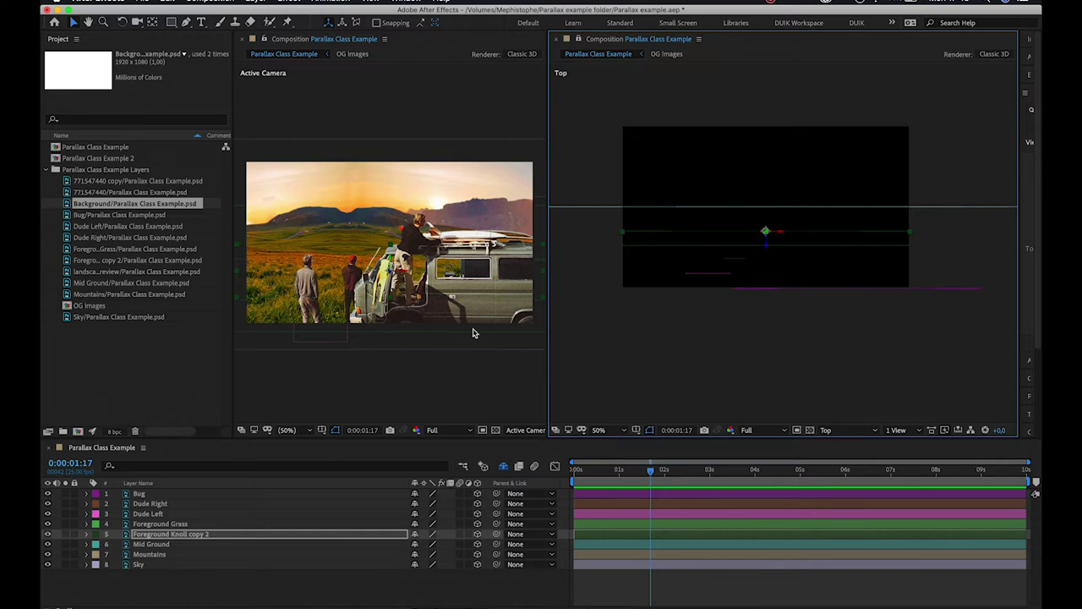
# Step: Hide the Sky layer and push the Mountains layer back along its Z axis in the Top view, well behind Mid Ground
pyautogui.click(157, 546)
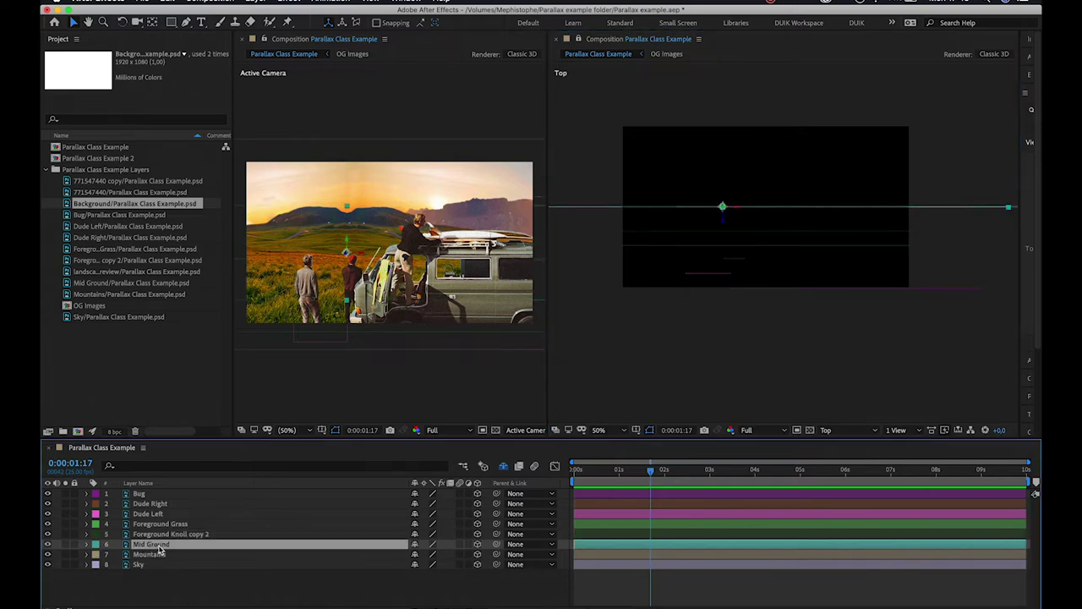
pyautogui.click(157, 564)
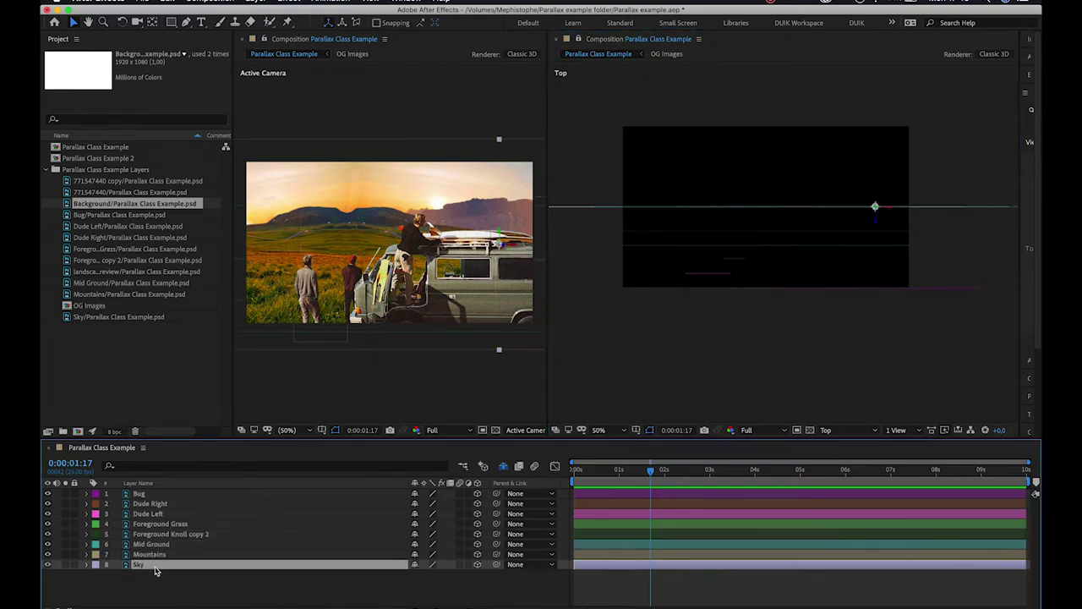
pyautogui.click(47, 564)
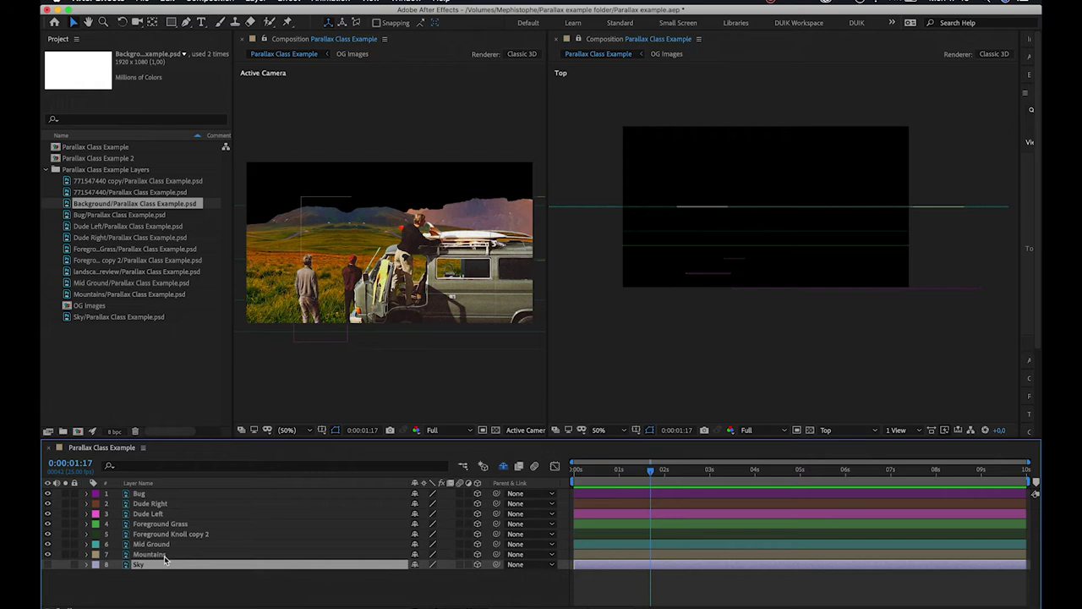
pyautogui.click(168, 554)
pyautogui.moveTo(822, 228); pyautogui.dragTo(821, 173)
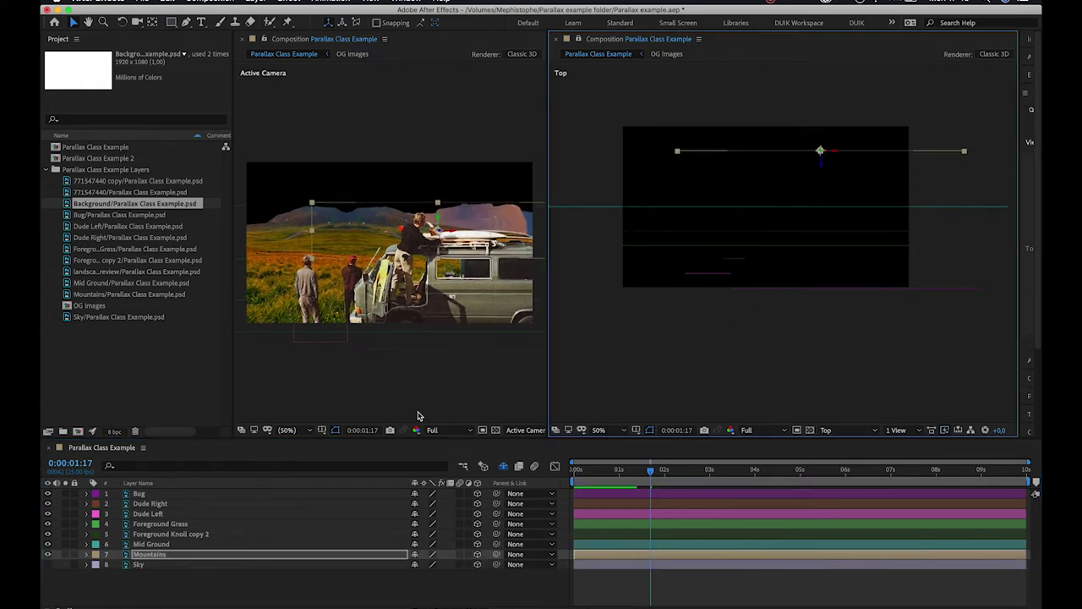
# Step: Show the Sky layer again and push it back along Z behind Mountains, to the upper edge of the frame
pyautogui.click(48, 564)
pyautogui.click(172, 564)
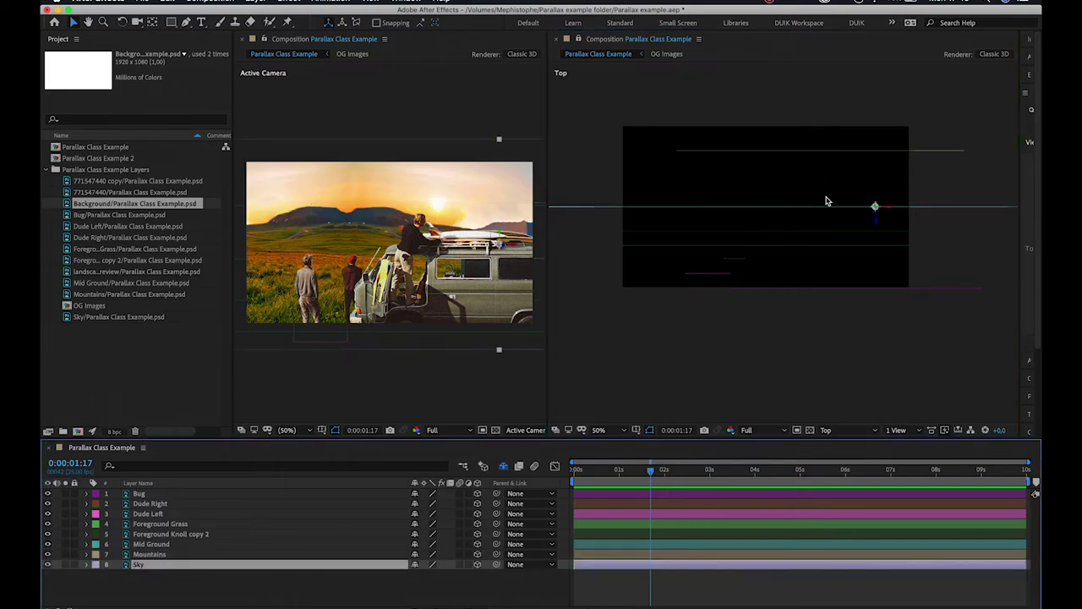
pyautogui.moveTo(875, 203); pyautogui.dragTo(872, 145)
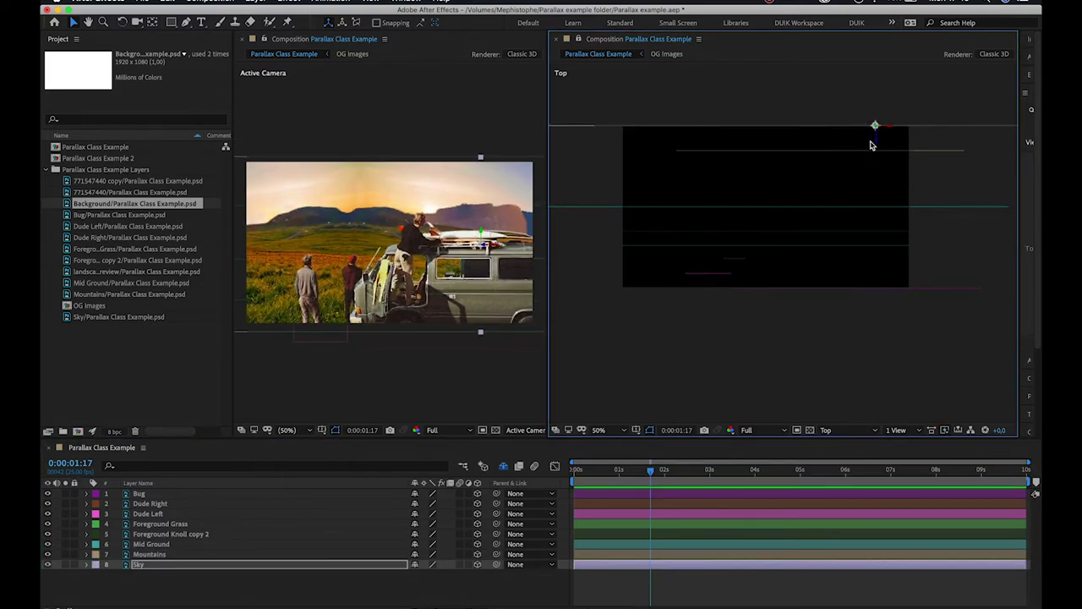
# Step: Try shifting the Mountains layer to the right along its X axis in the Top view
pyautogui.click(764, 151)
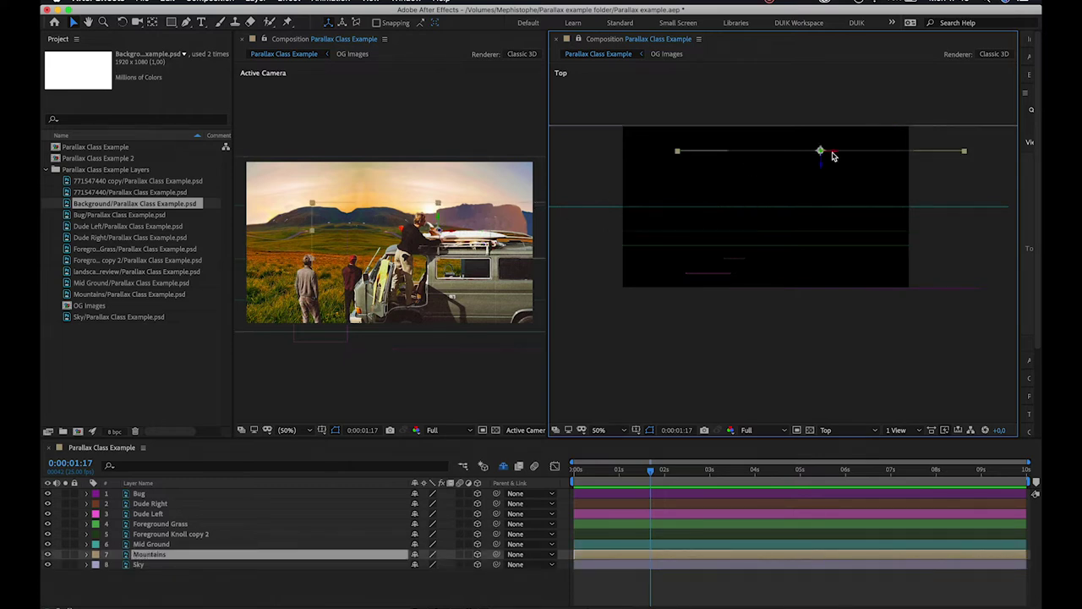
pyautogui.moveTo(835, 156); pyautogui.dragTo(884, 164)
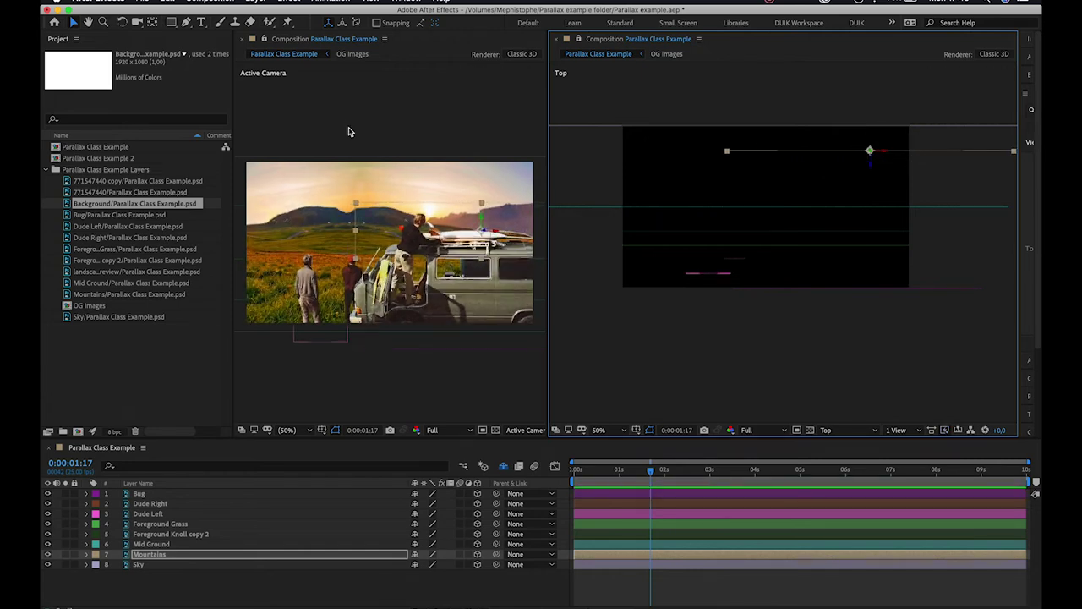
pyautogui.click(319, 222)
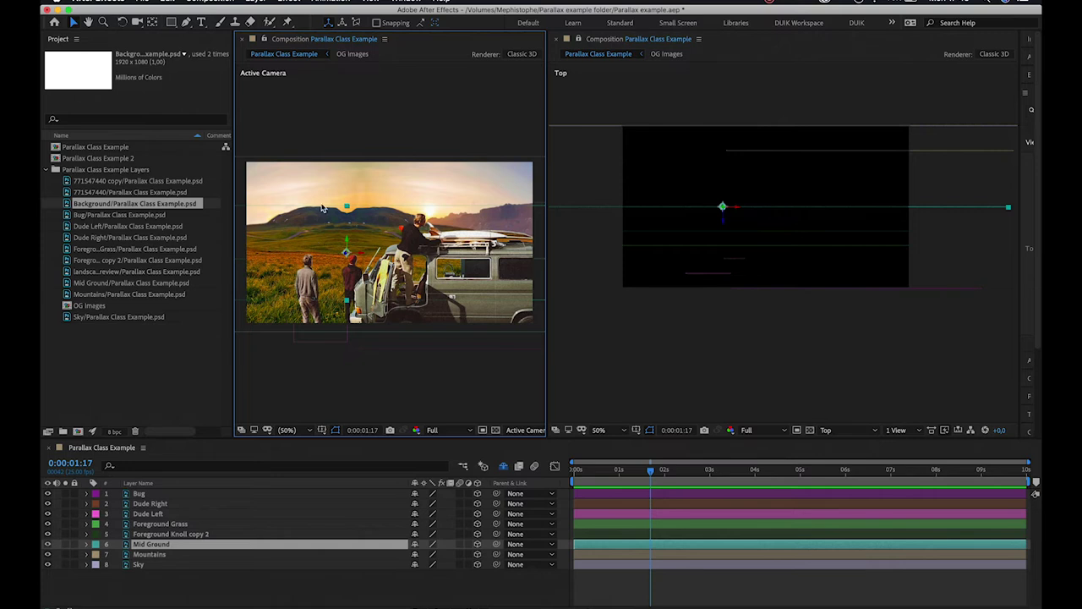
pyautogui.click(168, 565)
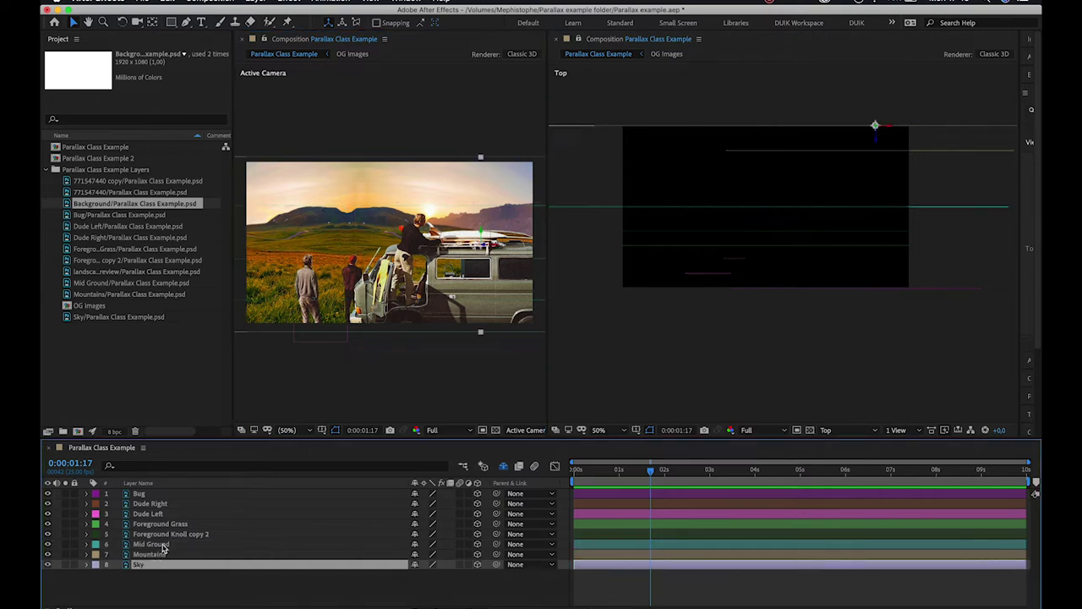
# Step: Switch to Photoshop, slide the Mid Ground layer sideways and back to examine its full width, and return to After Effects
pyautogui.press('super+Tab')
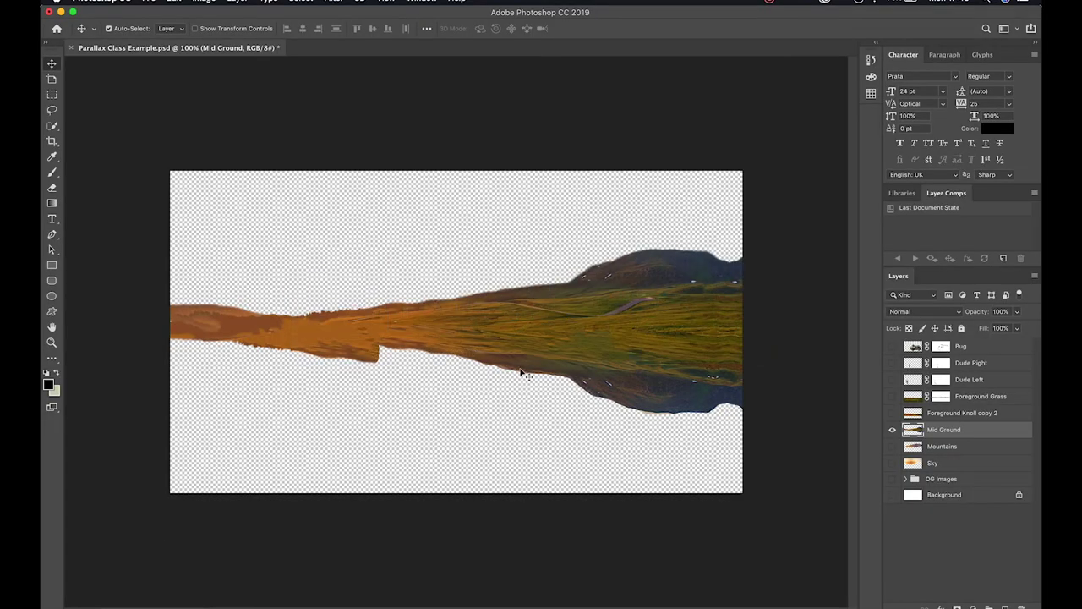
pyautogui.moveTo(682, 334); pyautogui.dragTo(449, 328)
pyautogui.moveTo(628, 314); pyautogui.dragTo(777, 319)
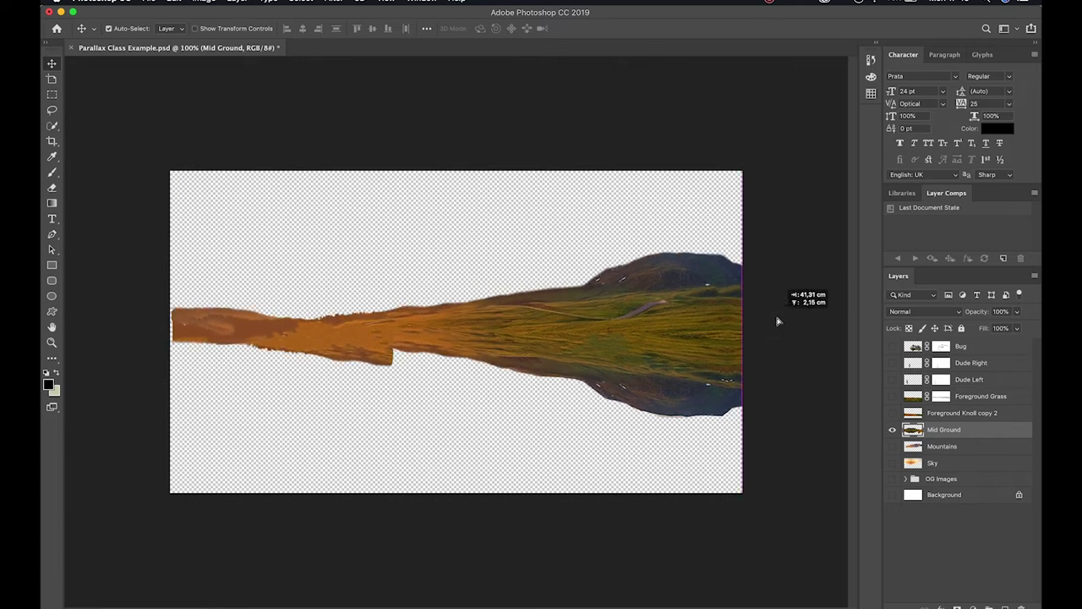
pyautogui.moveTo(636, 289)
pyautogui.mouseDown()
pyautogui.moveTo(617, 300)
pyautogui.moveTo(630, 307)
pyautogui.mouseUp()
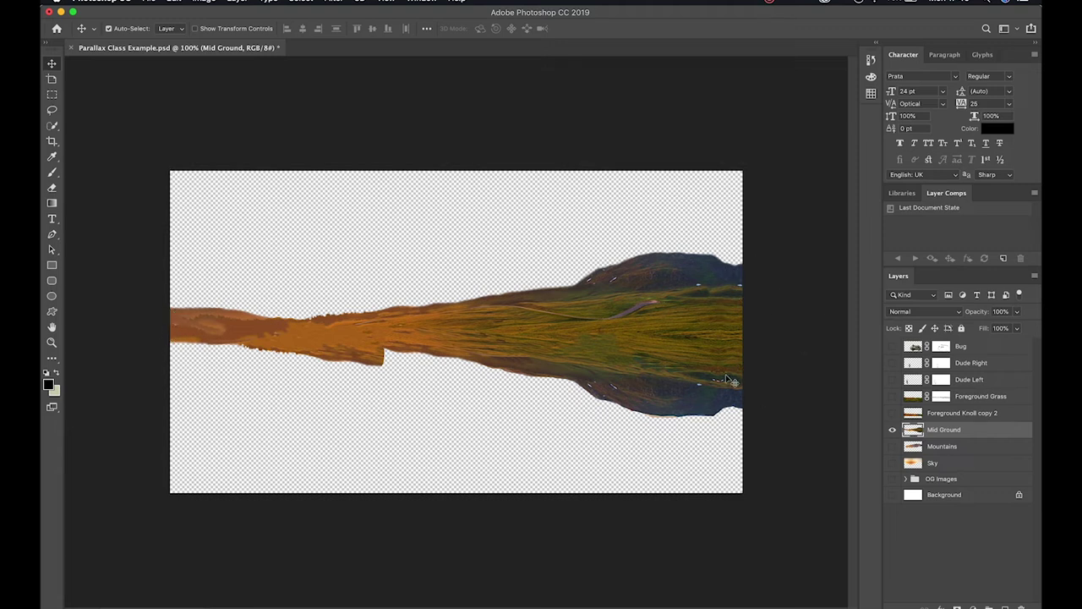
pyautogui.press('super+Tab')
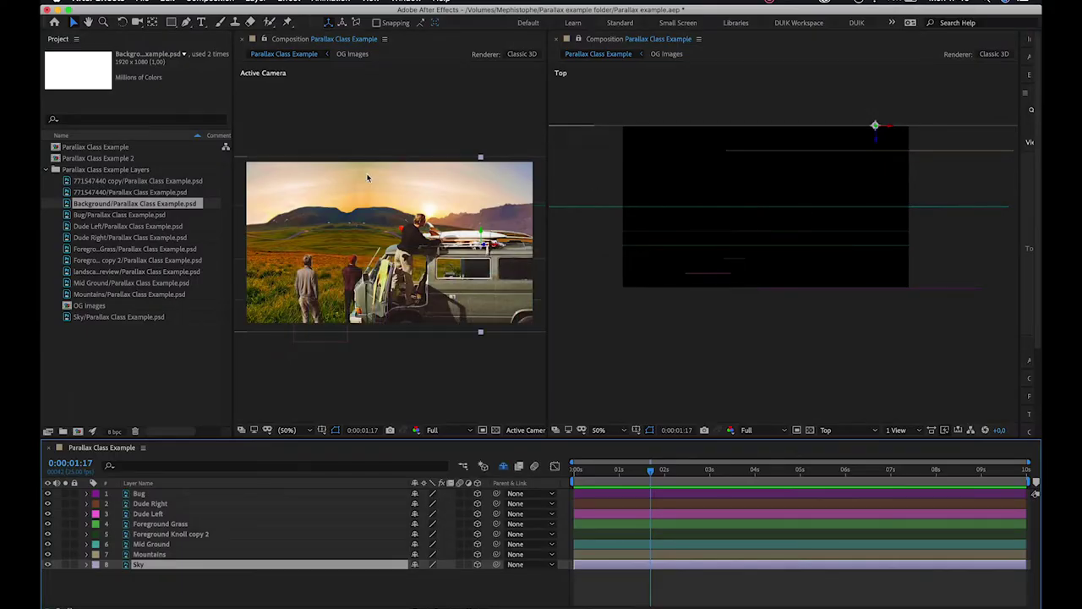
# Step: Slide Mid Ground right along X until its left end meets the frame's left edge, and shift Mountains left behind it
pyautogui.click(159, 544)
pyautogui.moveTo(740, 212); pyautogui.dragTo(921, 213)
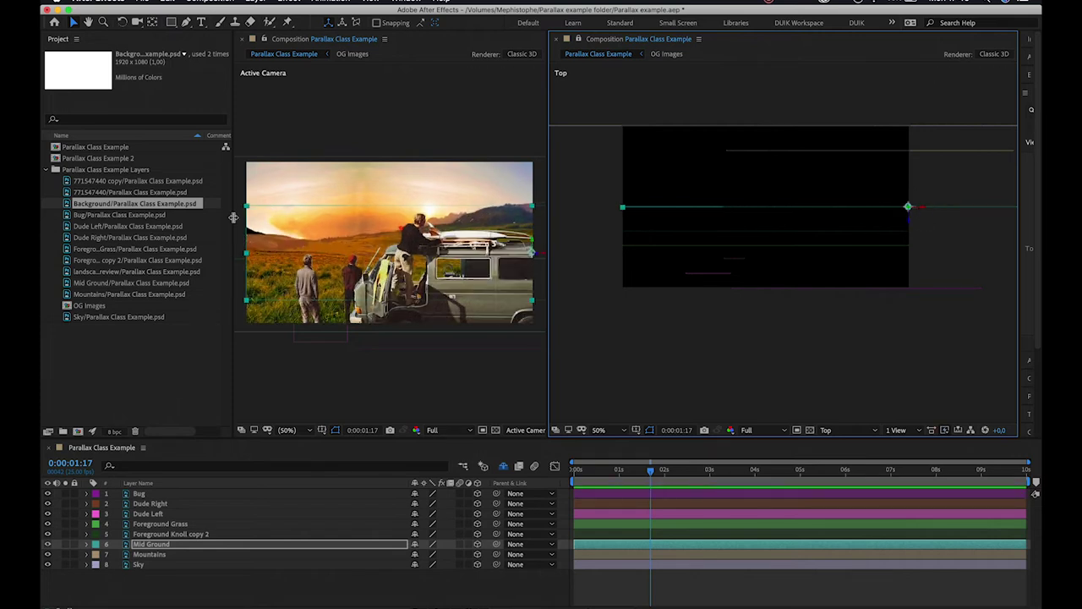
pyautogui.click(902, 151)
pyautogui.moveTo(870, 152); pyautogui.dragTo(798, 171)
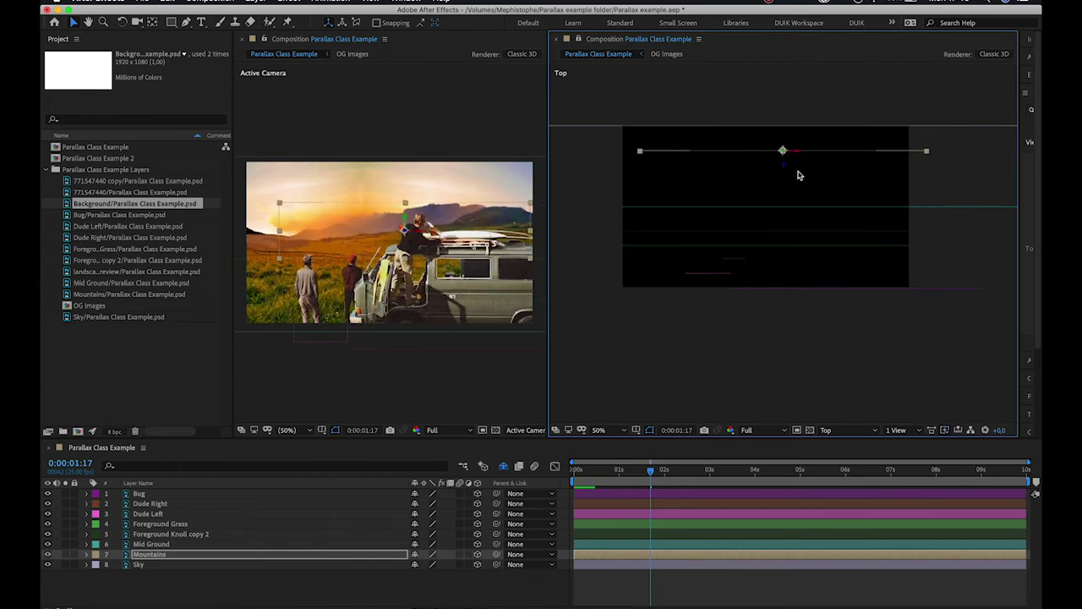
# Step: Enlarge the Sky layer to a scale of 131,0, 168,2, 131,0% and shift it slightly down and left, bringing the sun to the left side
pyautogui.click(777, 126)
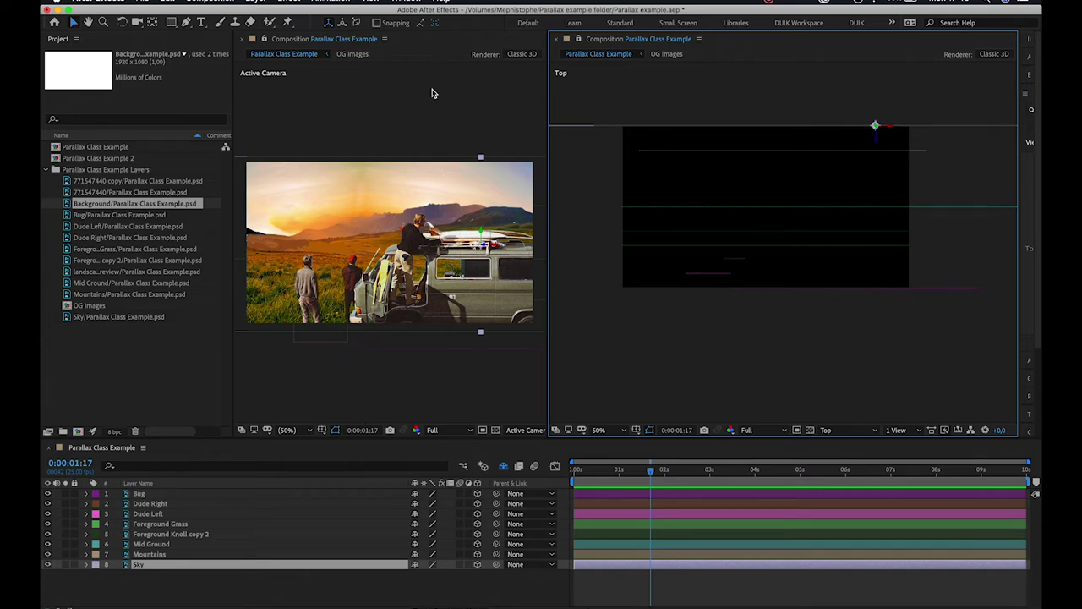
pyautogui.moveTo(482, 234); pyautogui.dragTo(482, 244)
pyautogui.press('s')
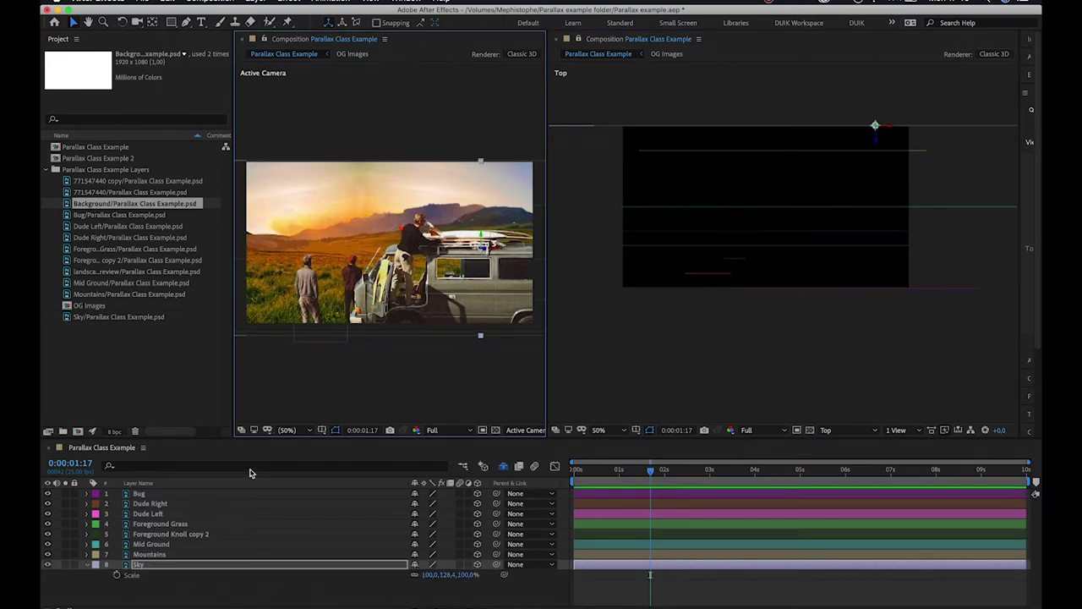
pyautogui.moveTo(419, 575); pyautogui.dragTo(445, 575)
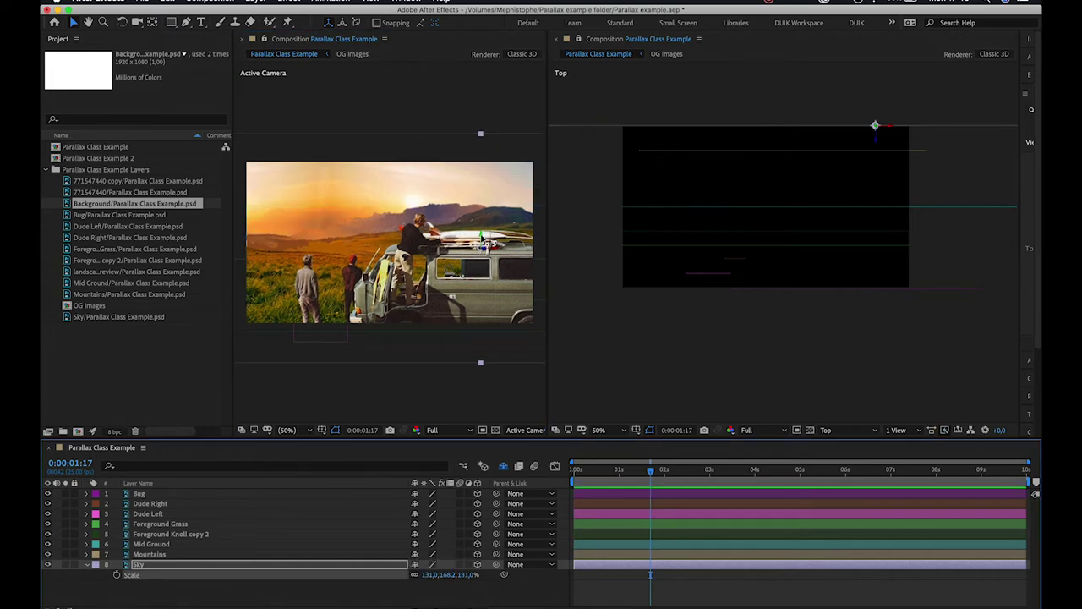
pyautogui.moveTo(497, 252); pyautogui.dragTo(352, 248)
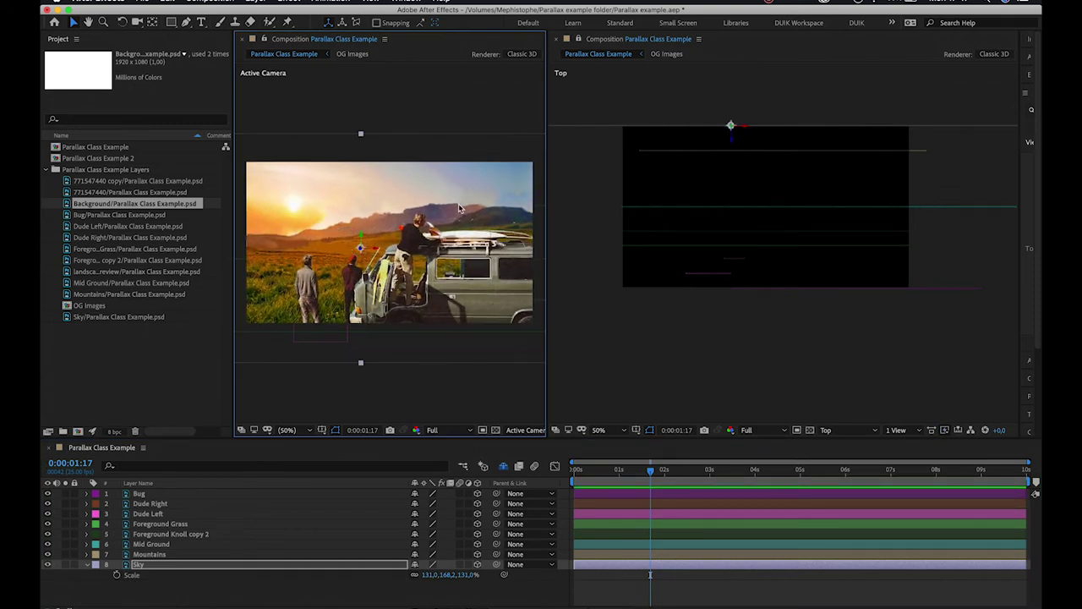
pyautogui.click(320, 601)
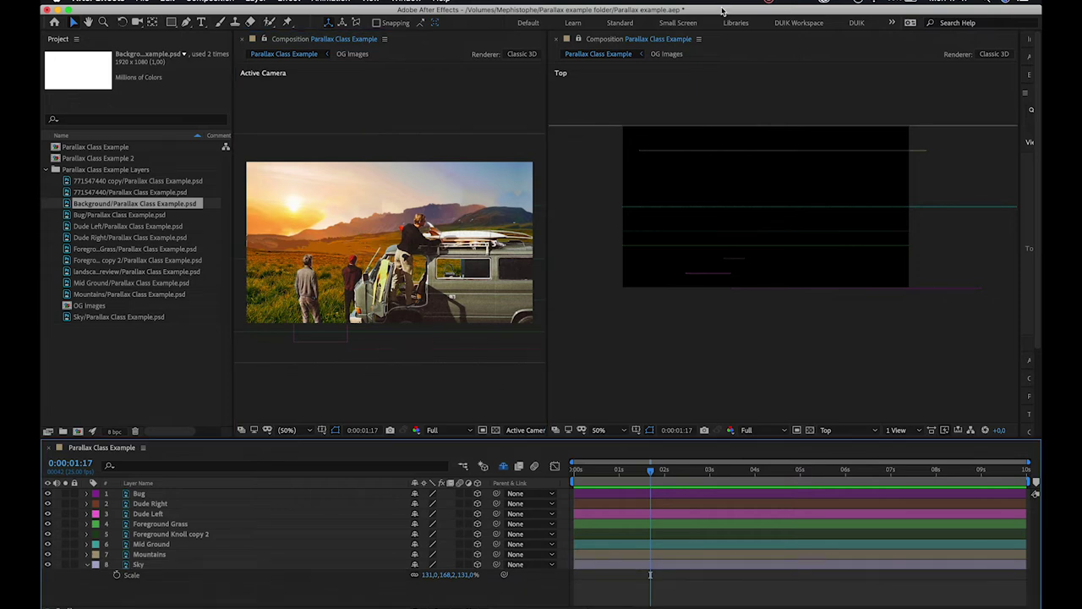
# Step: Examine the depth spacing of all layers in the Top view, close that second viewer, and collapse the Sky layer's properties
pyautogui.moveTo(623, 98); pyautogui.dragTo(882, 352)
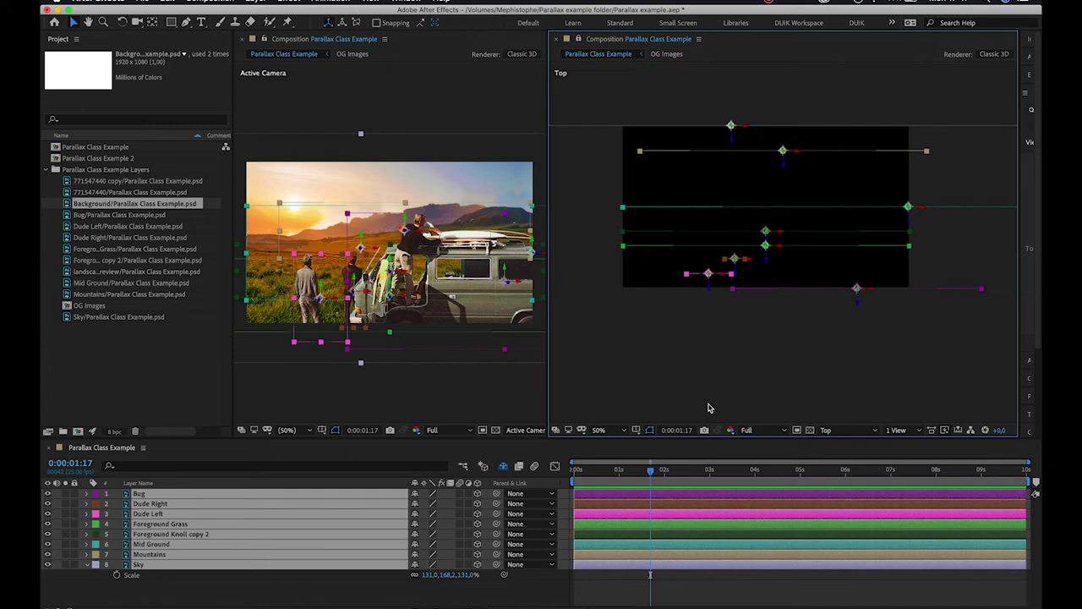
pyautogui.click(709, 408)
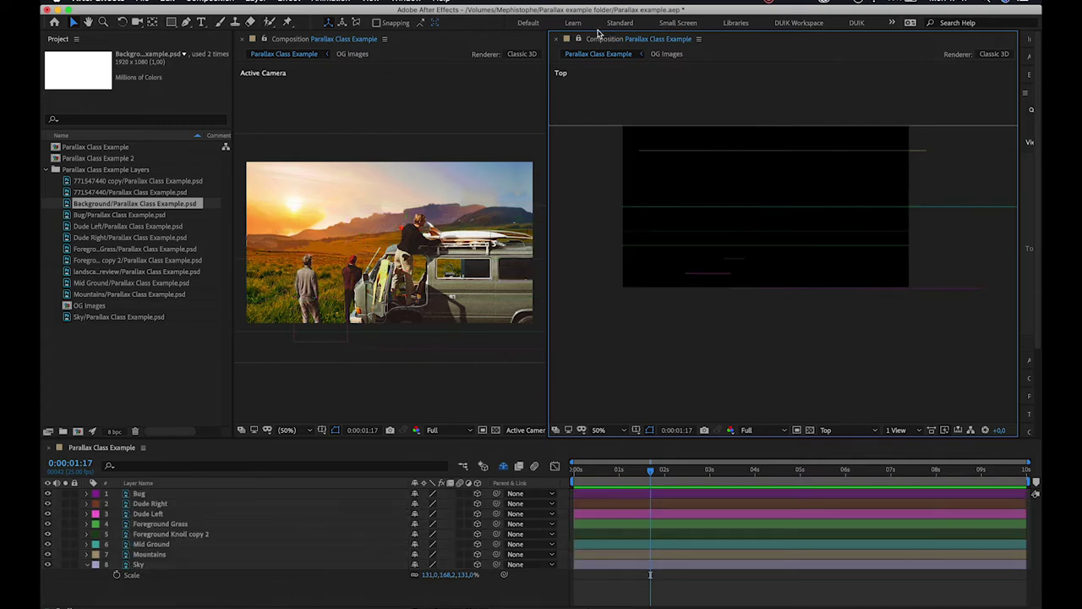
pyautogui.click(556, 39)
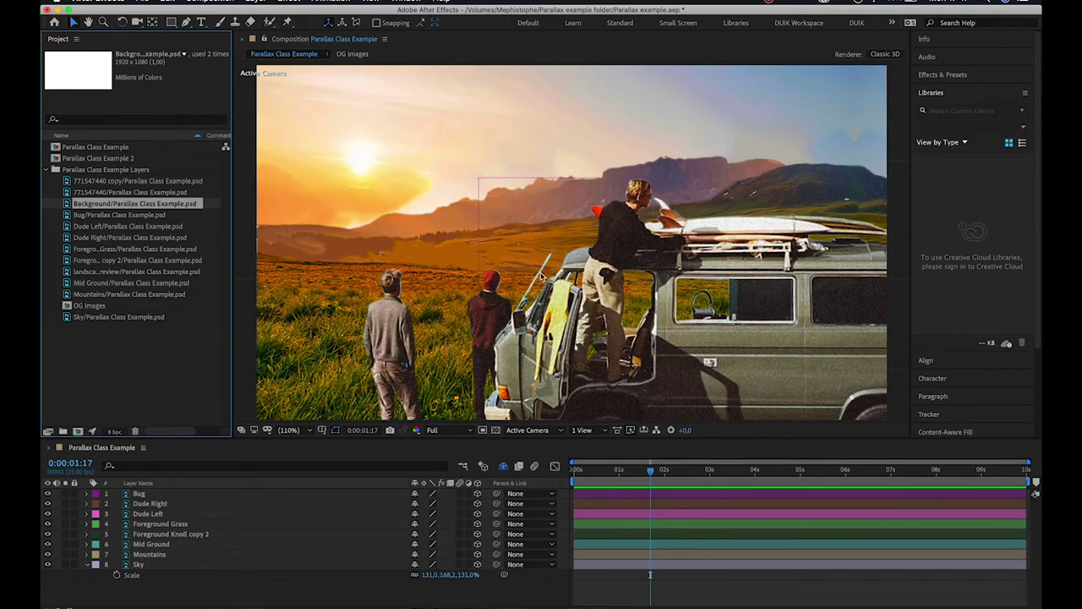
pyautogui.click(87, 571)
pyautogui.click(85, 565)
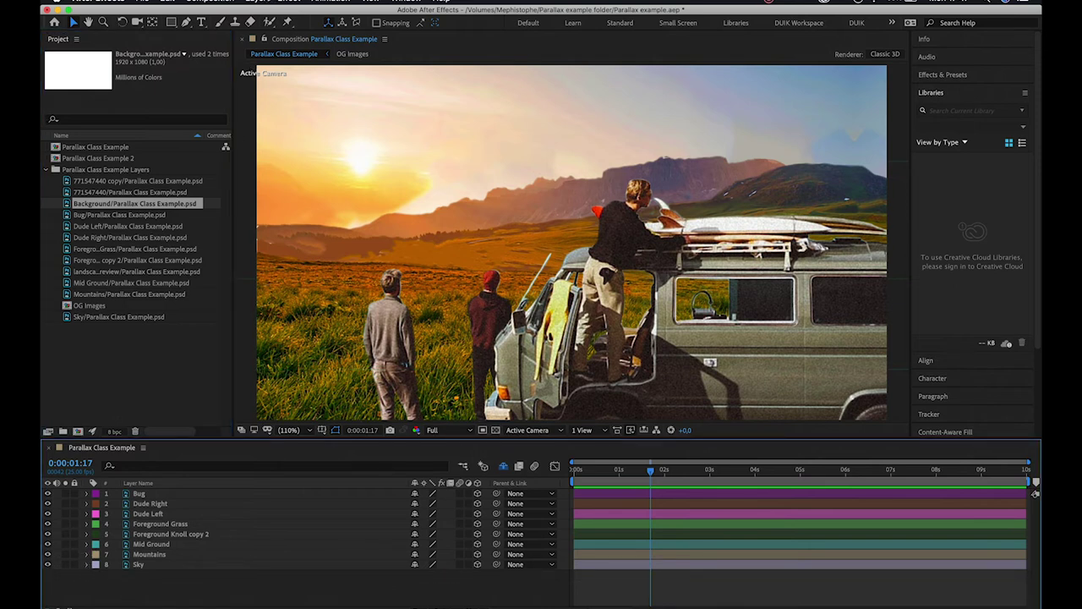
# Step: Add a two-node camera with the 50mm preset to the composition, keeping the name Camera 1
pyautogui.click(255, 4)
pyautogui.moveTo(279, 13)
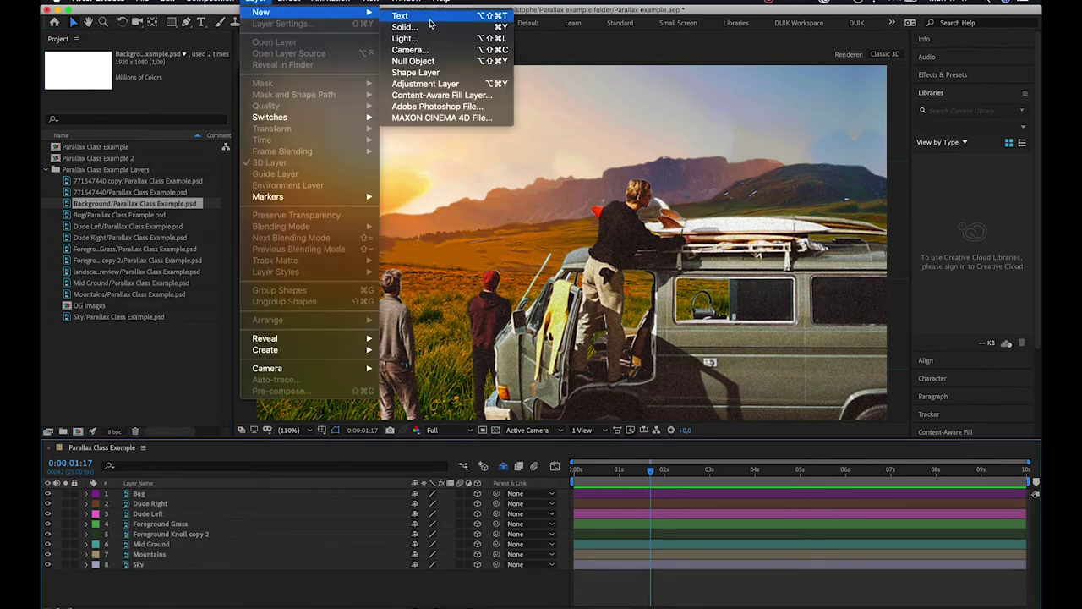
pyautogui.click(428, 53)
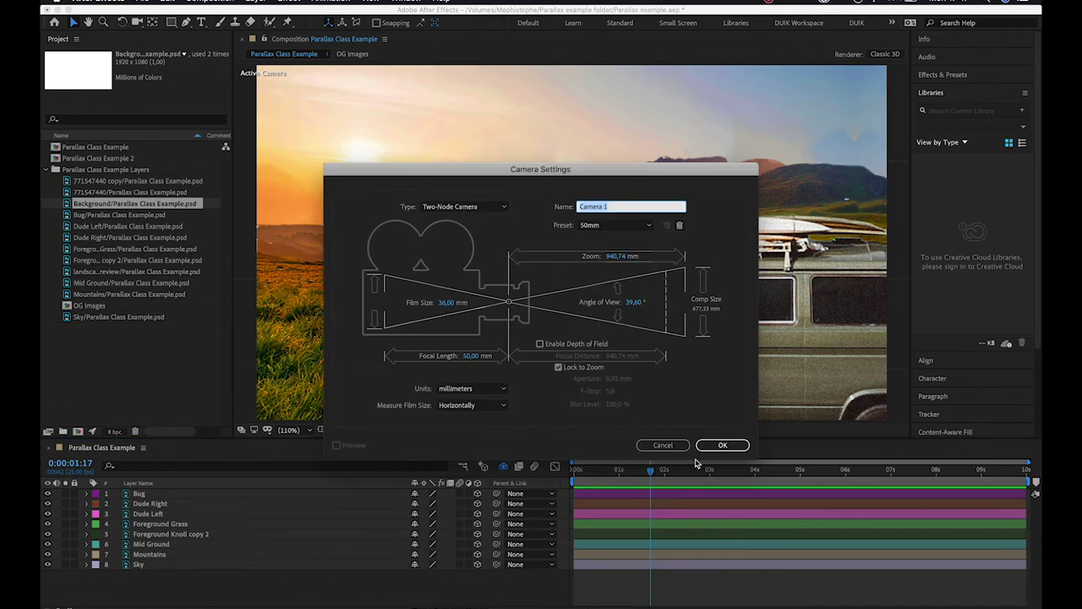
pyautogui.click(722, 444)
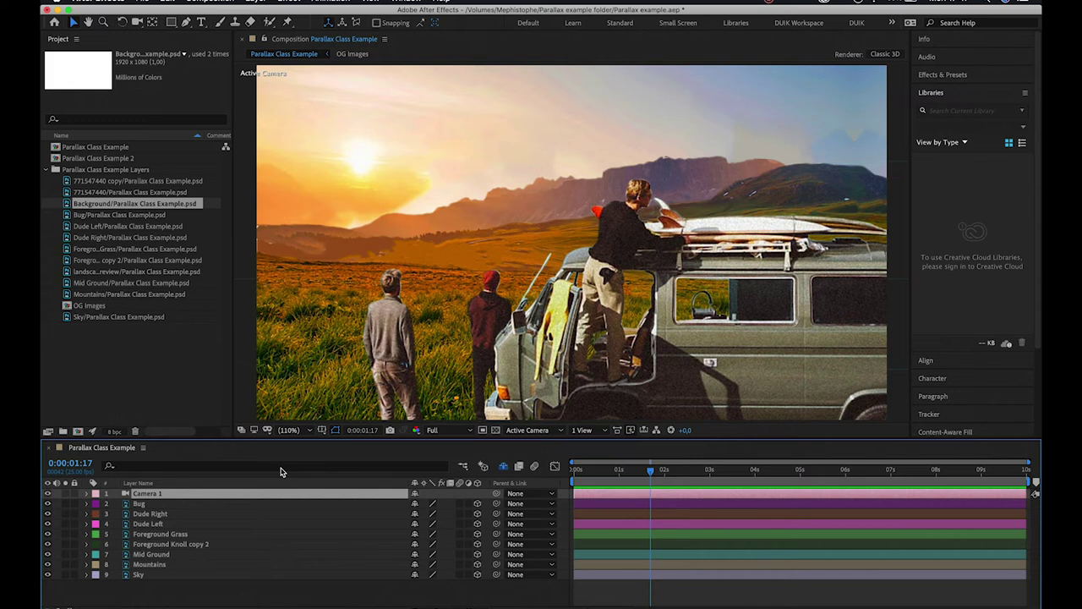
# Step: Reveal Camera 1's Transform properties and add a second viewer showing the whole camera frustum from the Top view
pyautogui.click(87, 493)
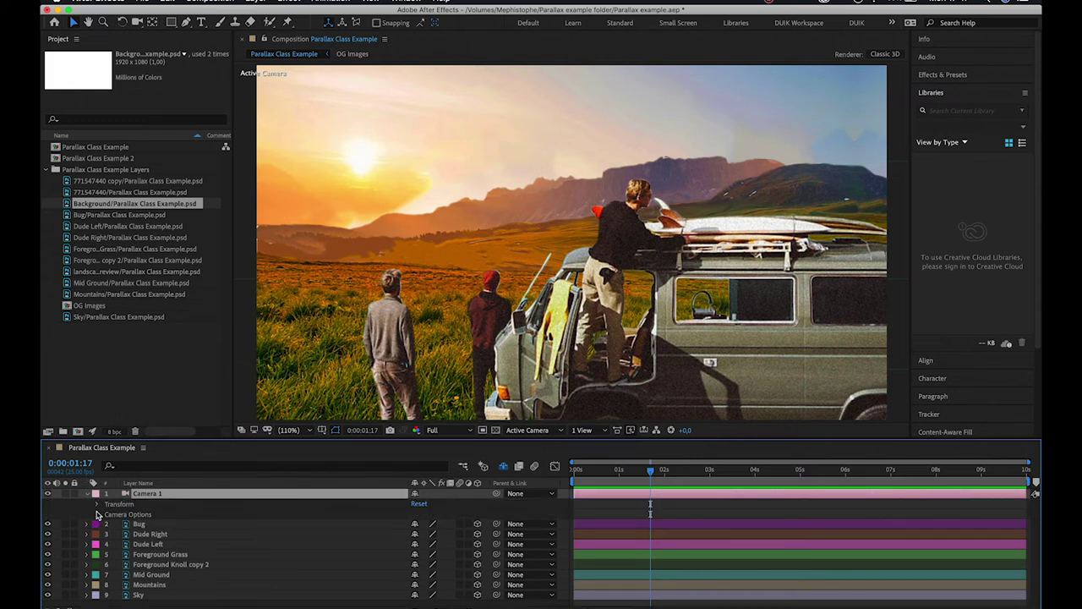
pyautogui.click(97, 506)
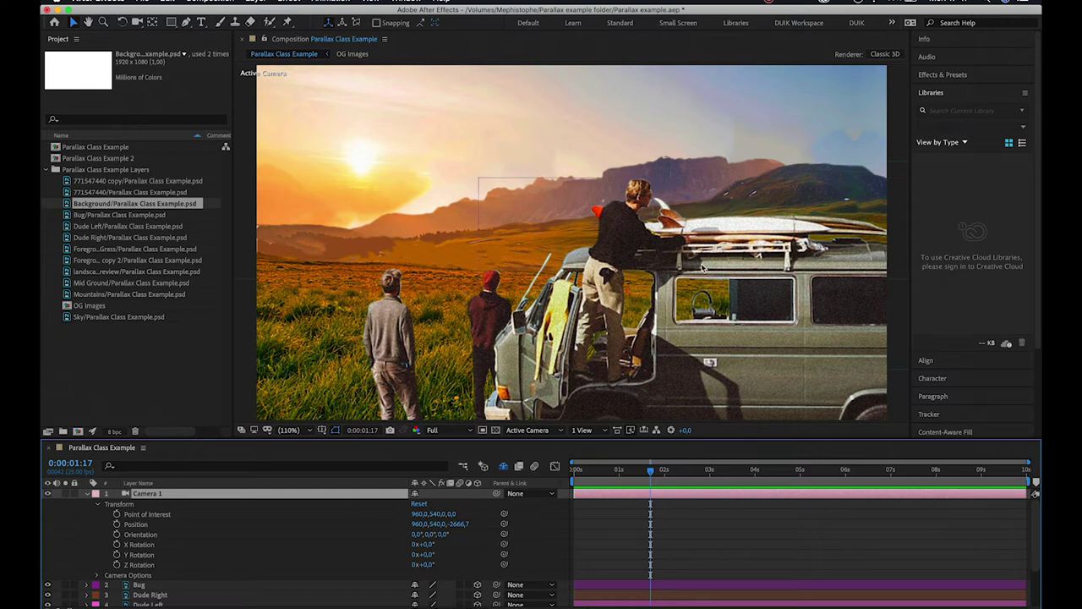
pyautogui.click(368, 38)
pyautogui.click(362, 48)
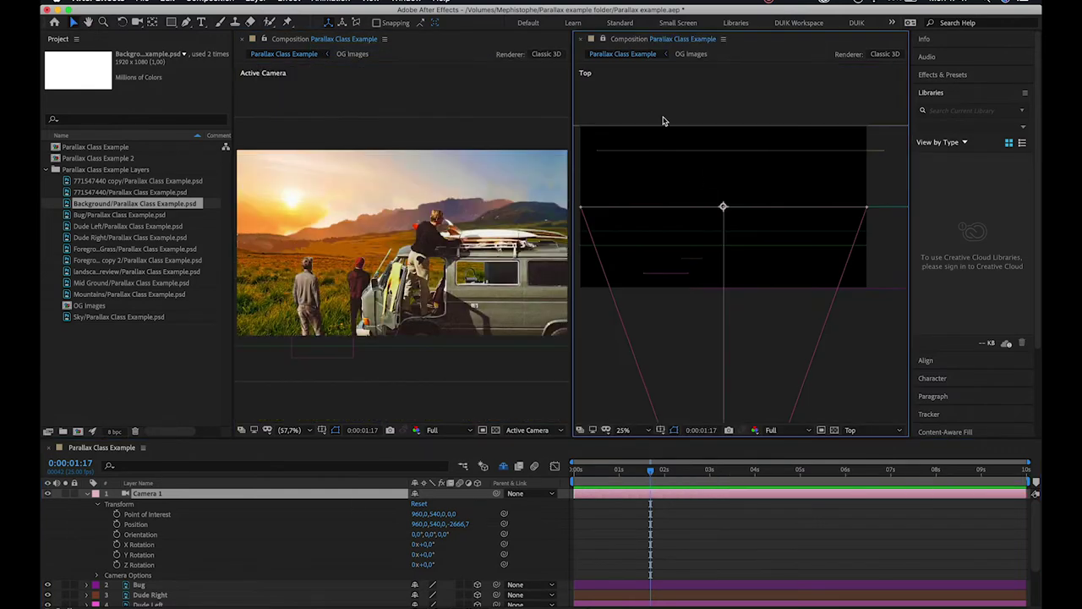
pyautogui.scroll(-3, 735, 336)
pyautogui.moveTo(717, 357); pyautogui.dragTo(725, 284)
pyautogui.press('v')
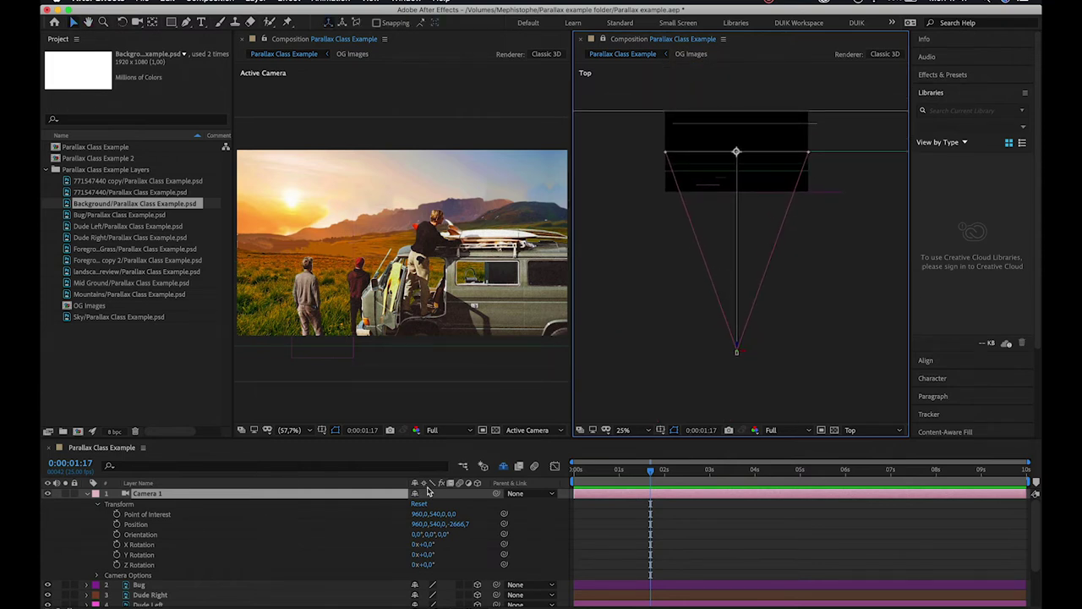
# Step: Try swinging the camera's Point of Interest to either side along X and shifting it on Y, and undo the changes
pyautogui.moveTo(415, 514); pyautogui.dragTo(123, 555)
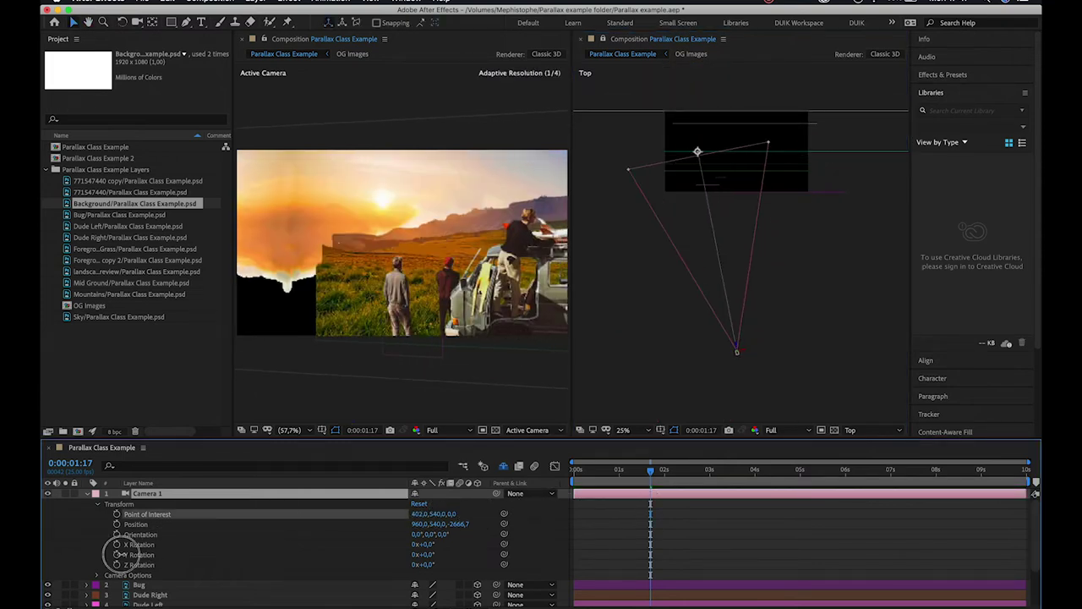
pyautogui.moveTo(443, 513); pyautogui.dragTo(397, 448)
pyautogui.moveTo(420, 513); pyautogui.dragTo(798, 386)
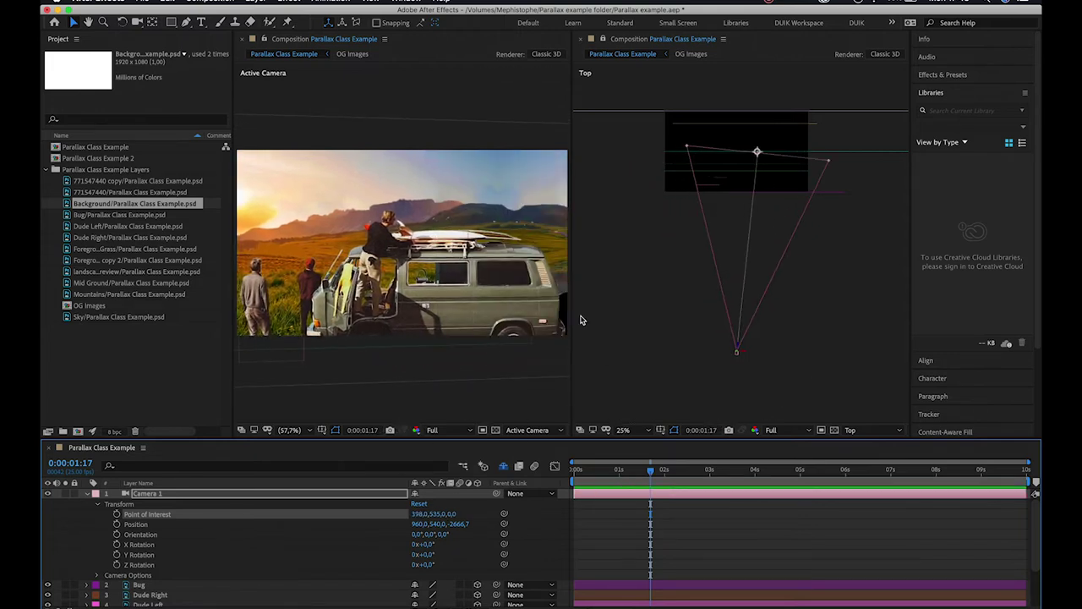
pyautogui.moveTo(581, 319); pyautogui.dragTo(410, 523)
pyautogui.press('super+z')
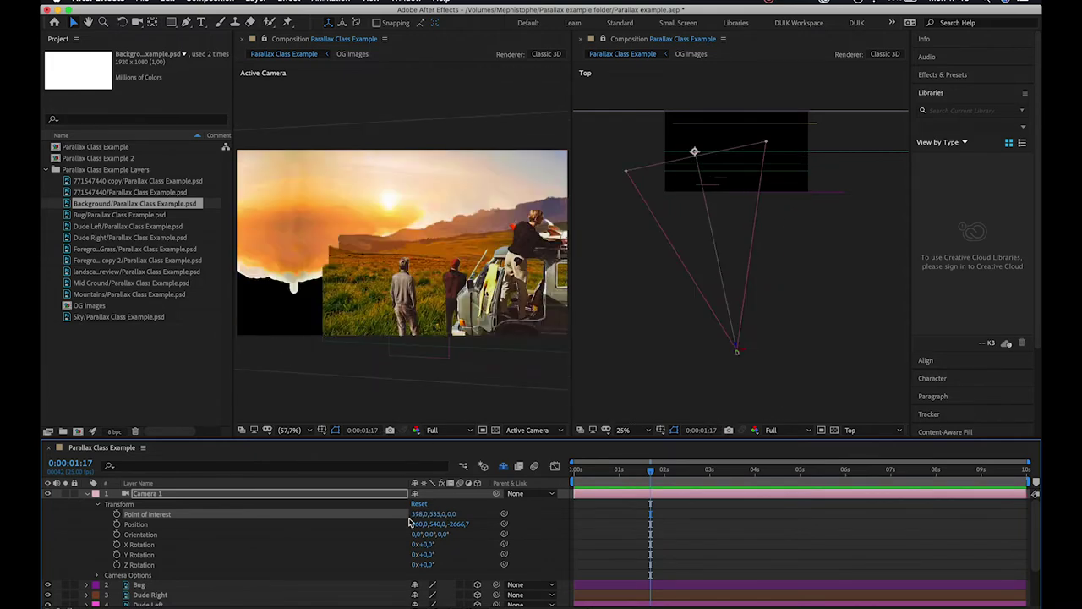
pyautogui.press('super+z')
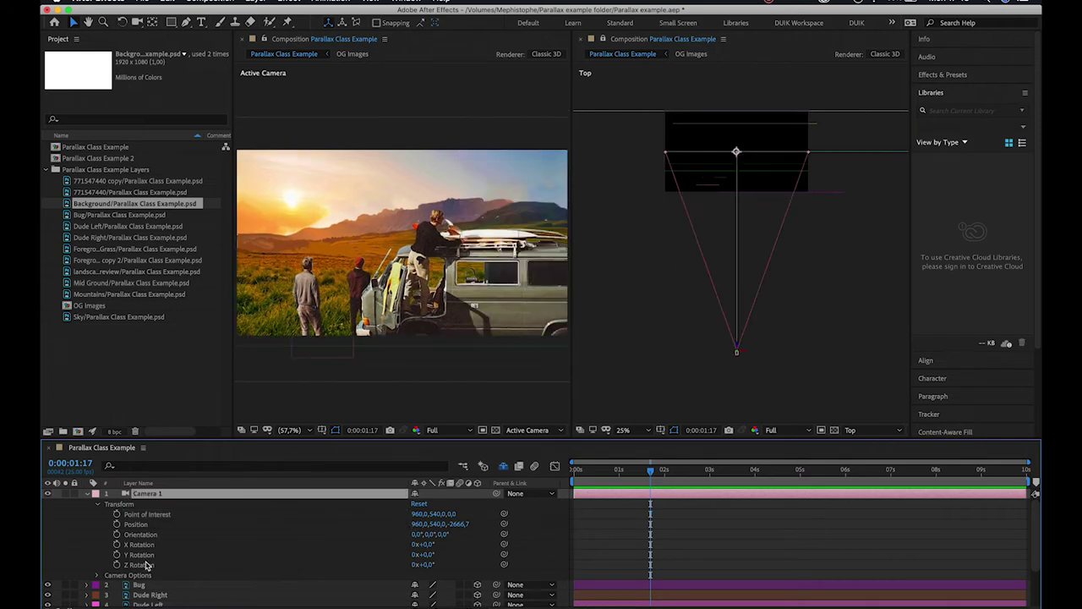
# Step: Reveal all of Camera 1's Camera Options and turn Depth of Field on
pyautogui.click(98, 505)
pyautogui.click(98, 514)
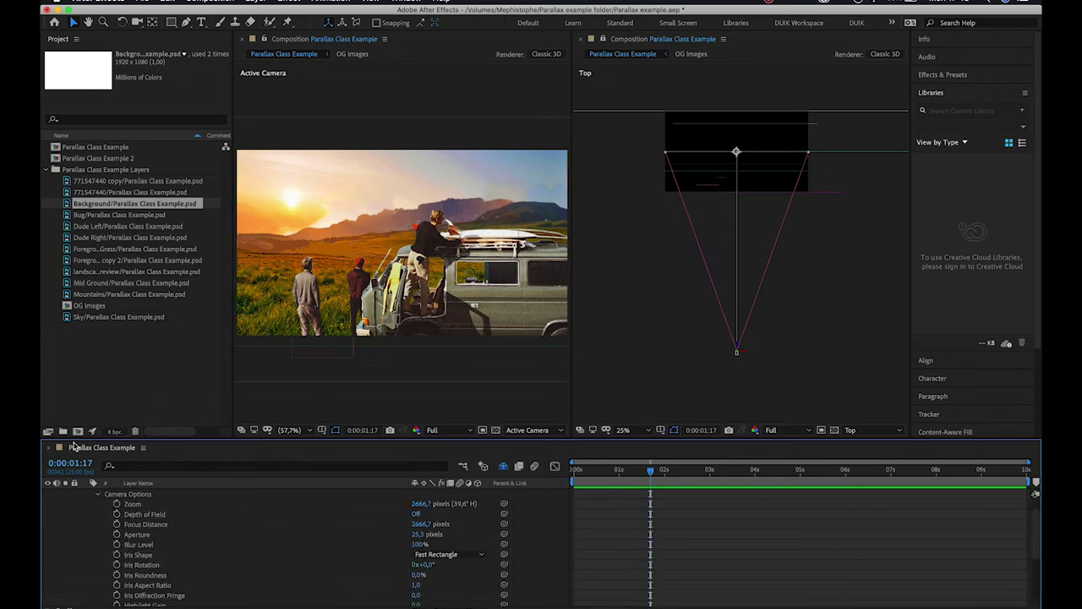
pyautogui.moveTo(189, 436); pyautogui.dragTo(201, 235)
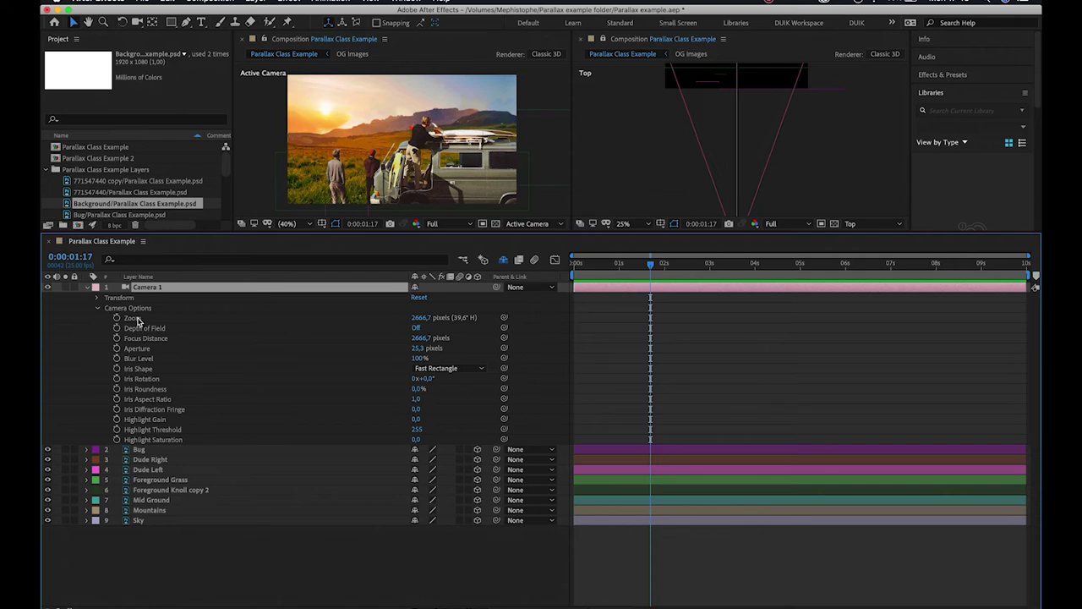
pyautogui.click(415, 329)
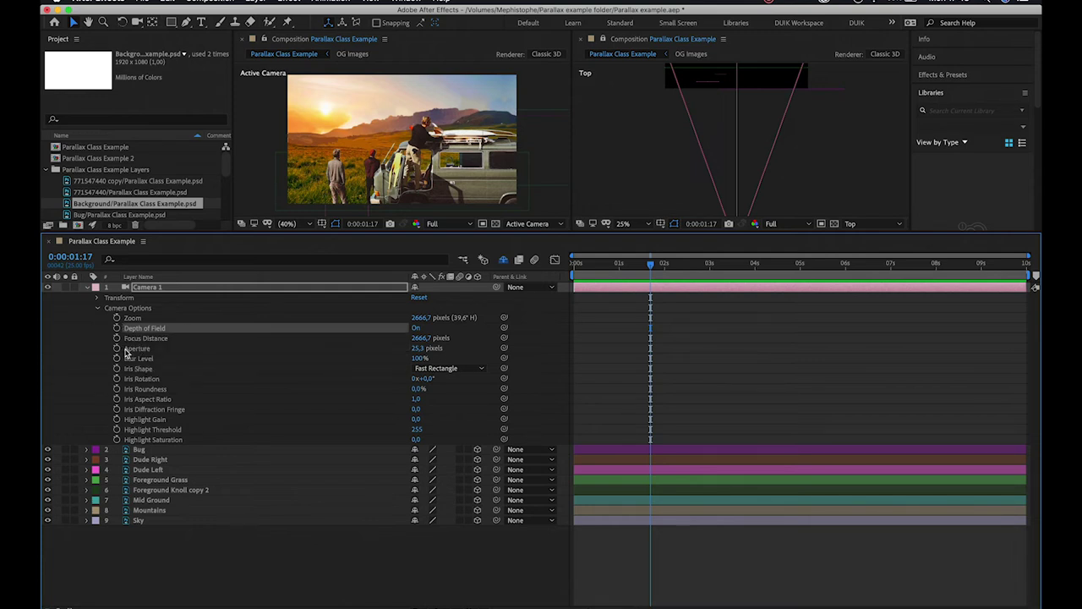
# Step: Set keyframes for the camera's Aperture, Focus Distance, Blur Level and Zoom at 0:00:01:17, and show only the keyframed properties
pyautogui.click(117, 348)
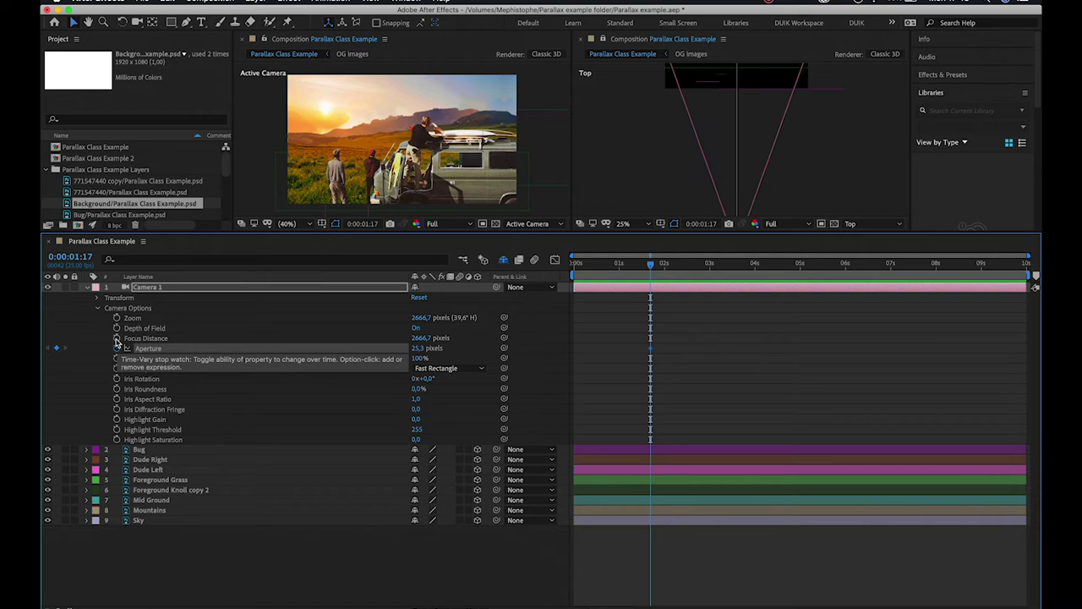
pyautogui.click(116, 338)
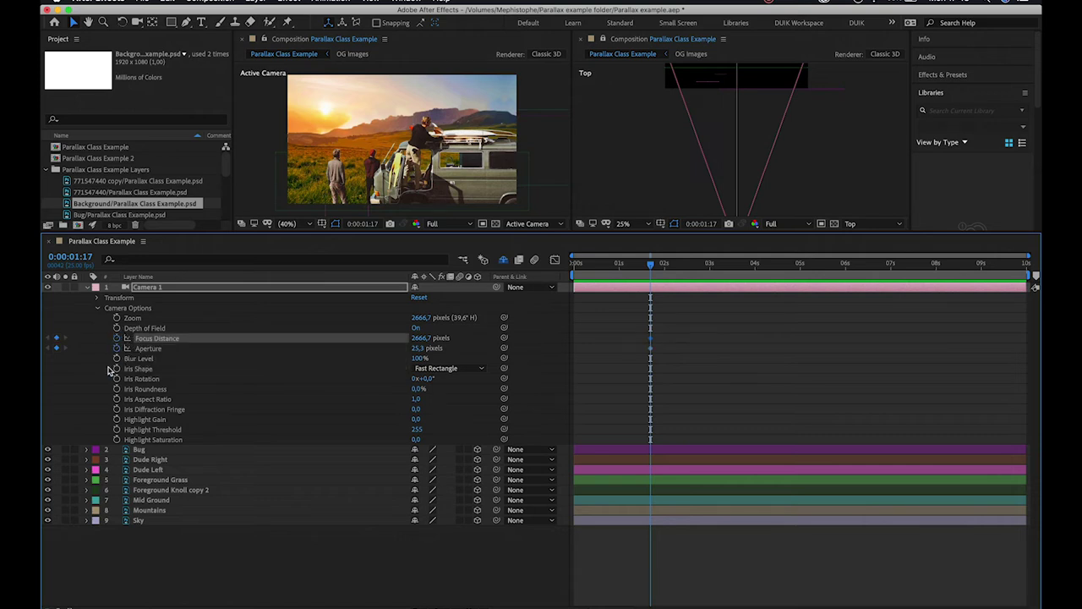
pyautogui.click(116, 358)
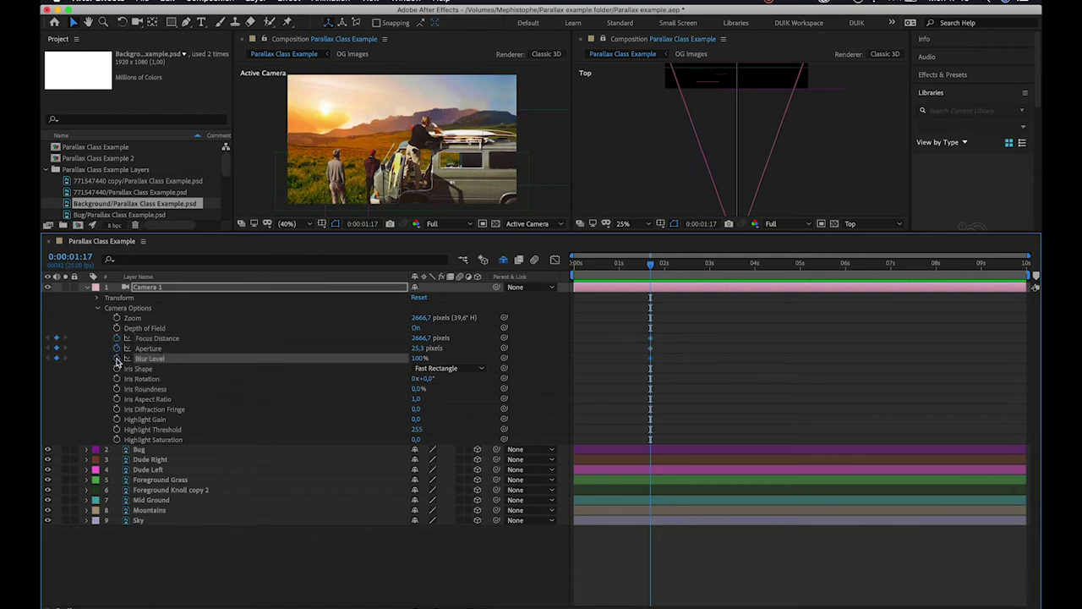
pyautogui.click(117, 319)
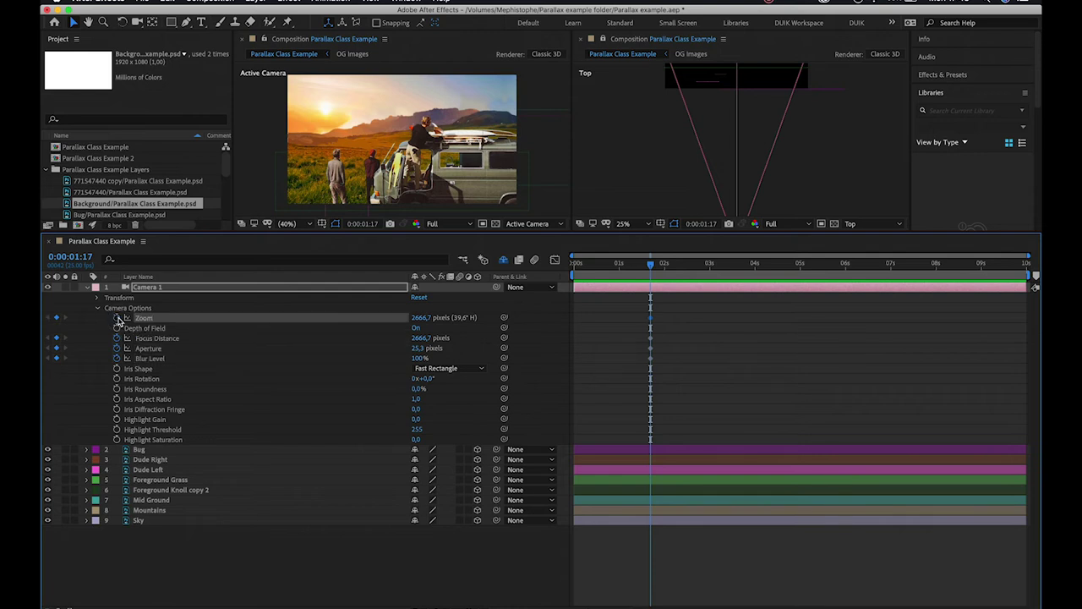
pyautogui.click(173, 290)
pyautogui.press('u')
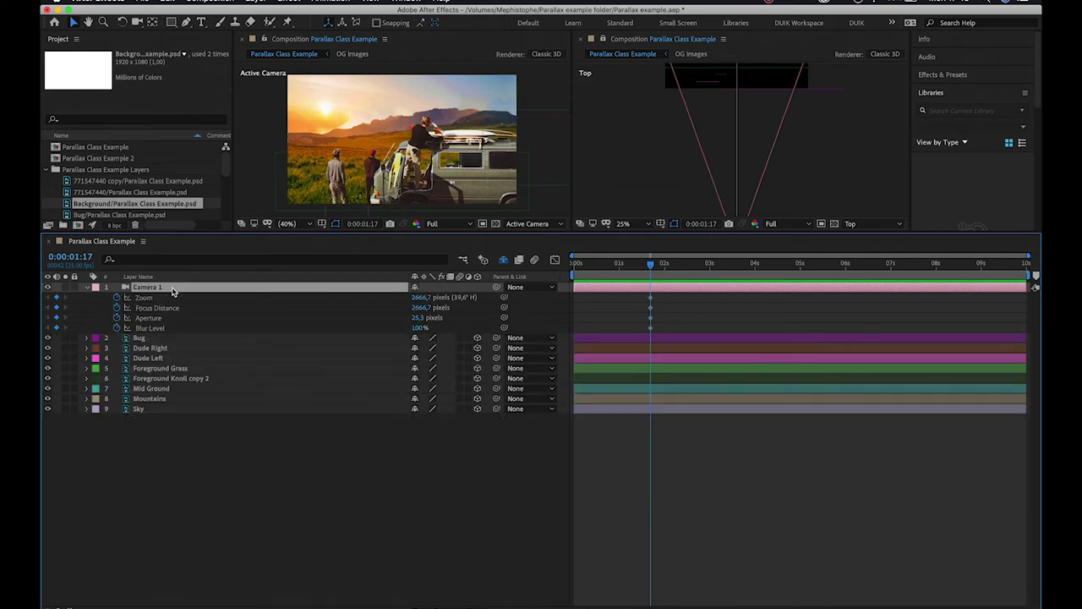
# Step: Set keyframes for Camera 1's Point of Interest and Position at 0:00:01:17, and try tilting its Orientation on X
pyautogui.click(87, 288)
pyautogui.click(87, 287)
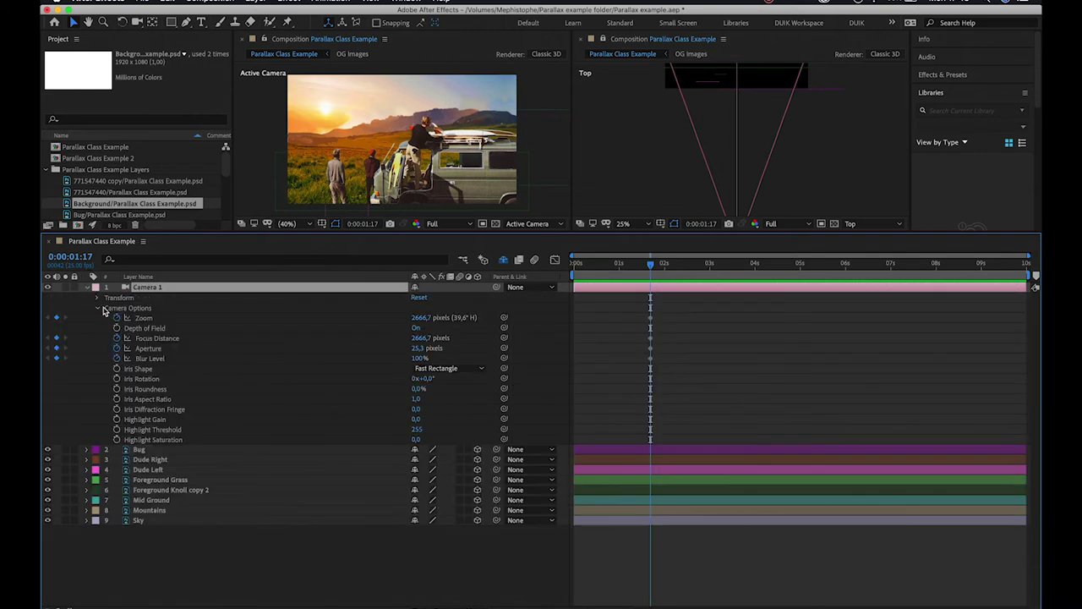
pyautogui.click(101, 310)
pyautogui.click(99, 307)
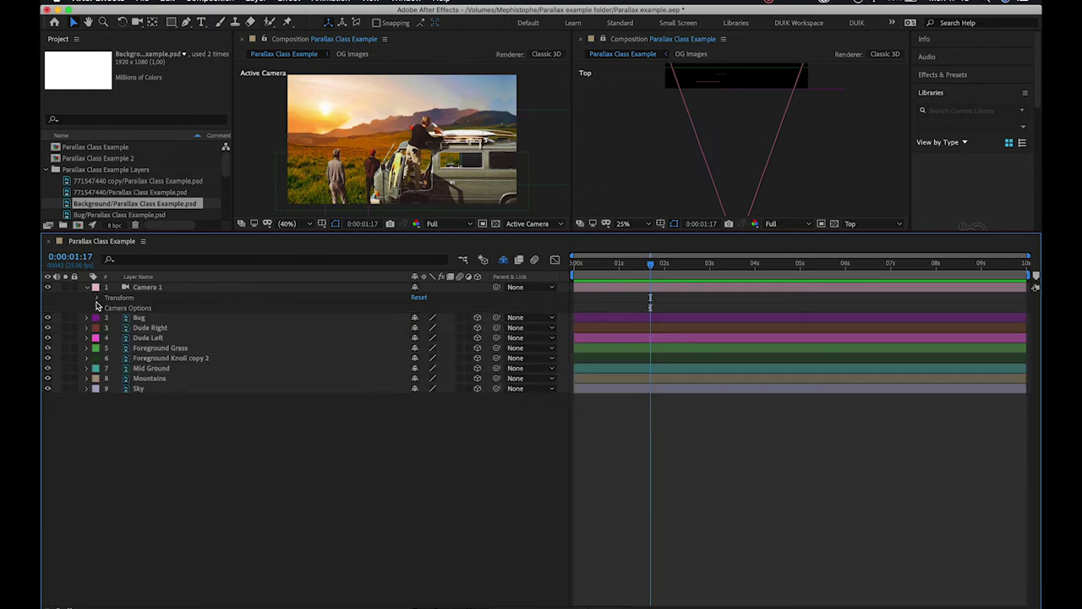
pyautogui.click(98, 298)
pyautogui.click(116, 308)
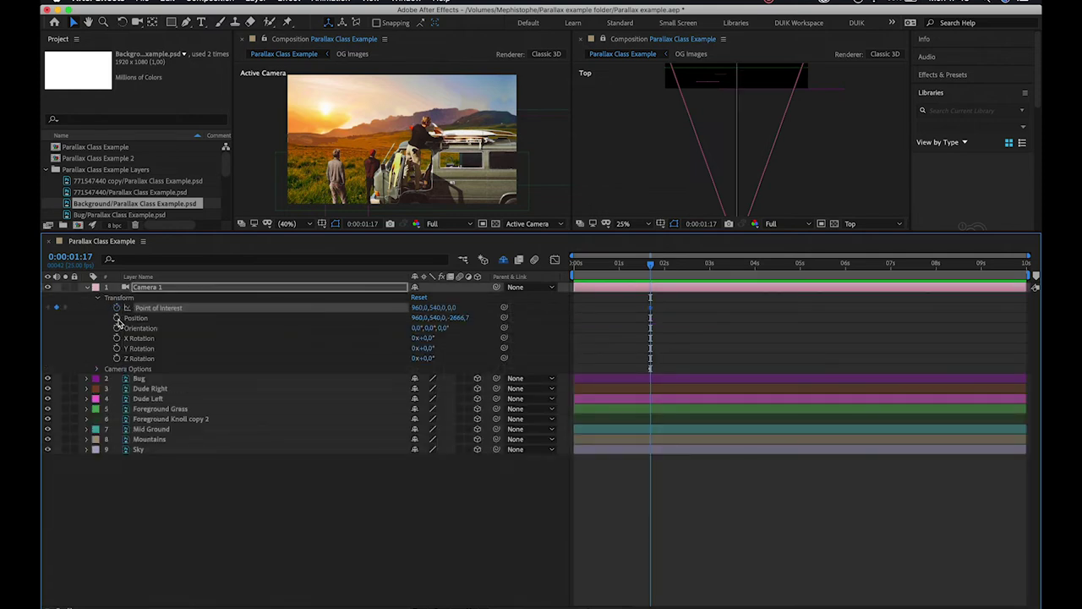
pyautogui.click(117, 318)
pyautogui.moveTo(419, 328)
pyautogui.mouseDown()
pyautogui.moveTo(463, 326)
pyautogui.moveTo(398, 329)
pyautogui.mouseUp()
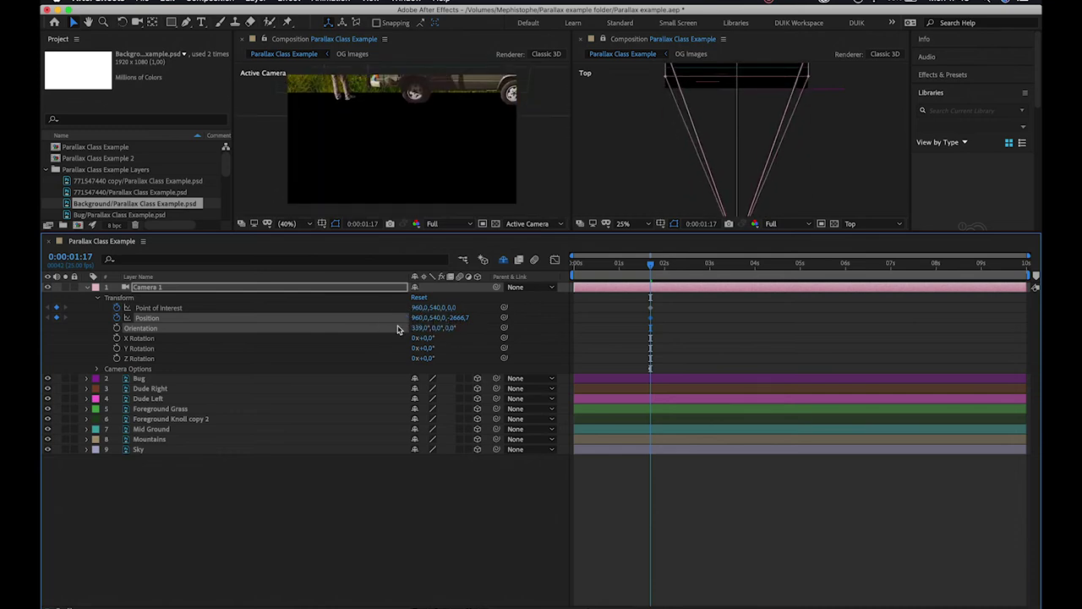
# Step: Show only Camera 1's keyframed properties and move all six keyframes to the start of the composition
pyautogui.click(175, 290)
pyautogui.press('u')
pyautogui.moveTo(624, 294); pyautogui.dragTo(703, 374)
pyautogui.moveTo(651, 304); pyautogui.dragTo(575, 299)
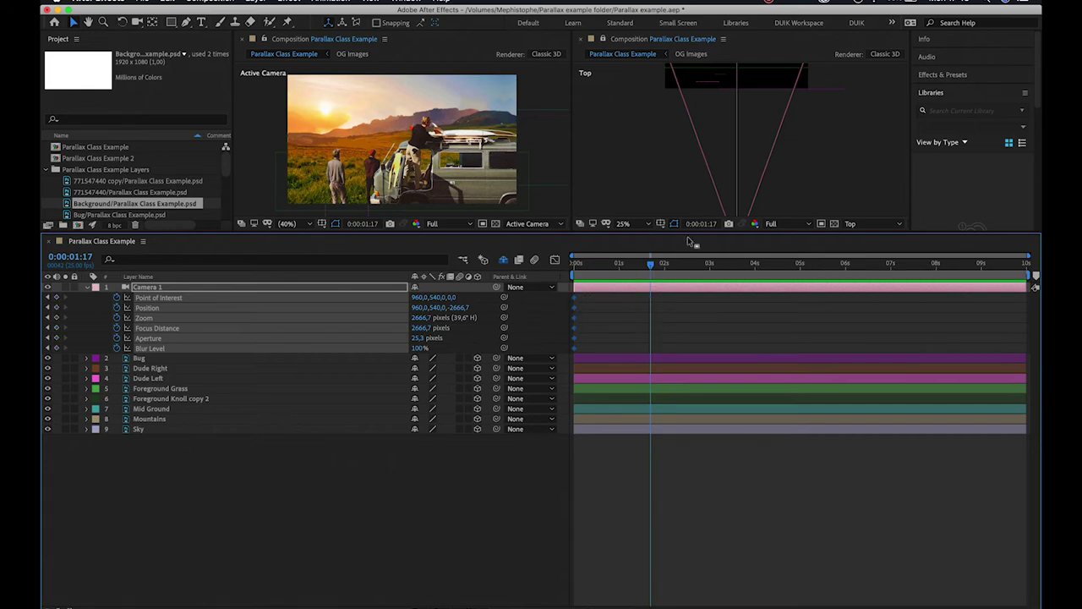
# Step: Enlarge the viewers, end the work area at 0:00:05:00, and trim the composition to the work area
pyautogui.click(688, 138)
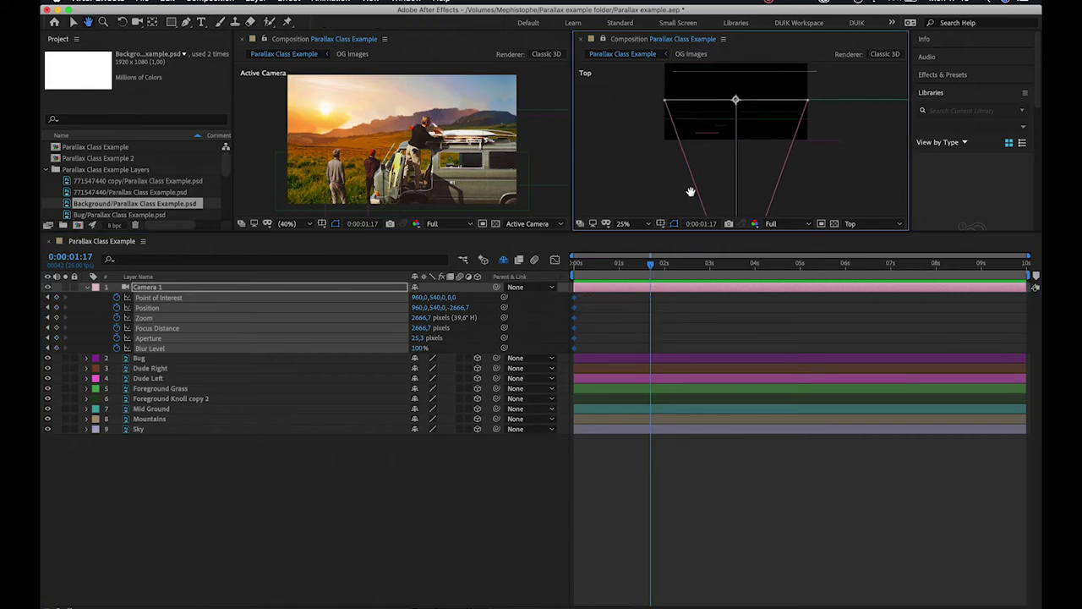
pyautogui.moveTo(559, 233); pyautogui.dragTo(565, 472)
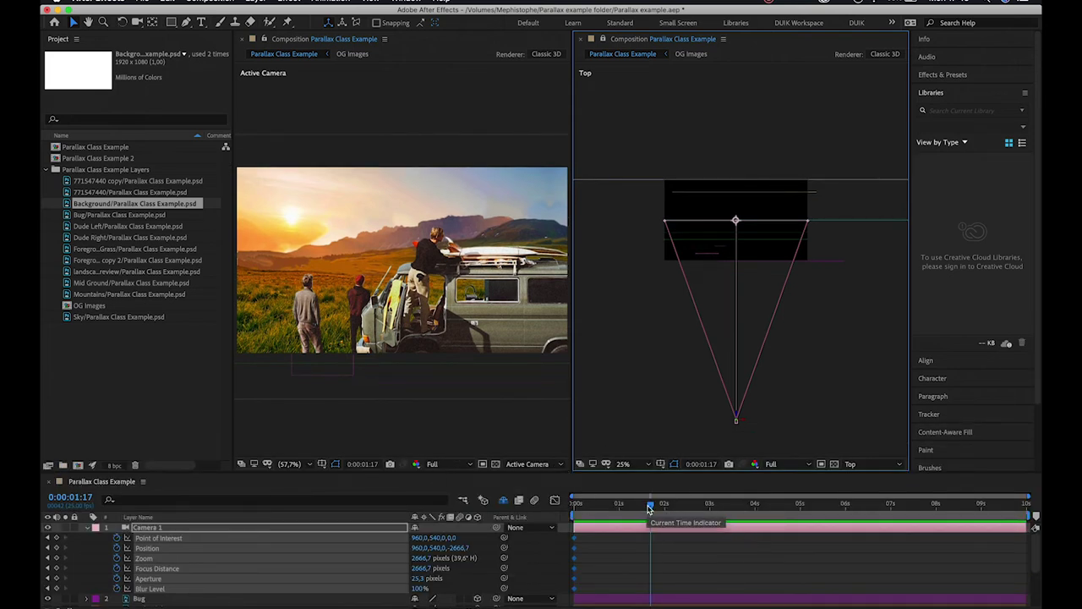
pyautogui.moveTo(650, 510); pyautogui.dragTo(802, 514)
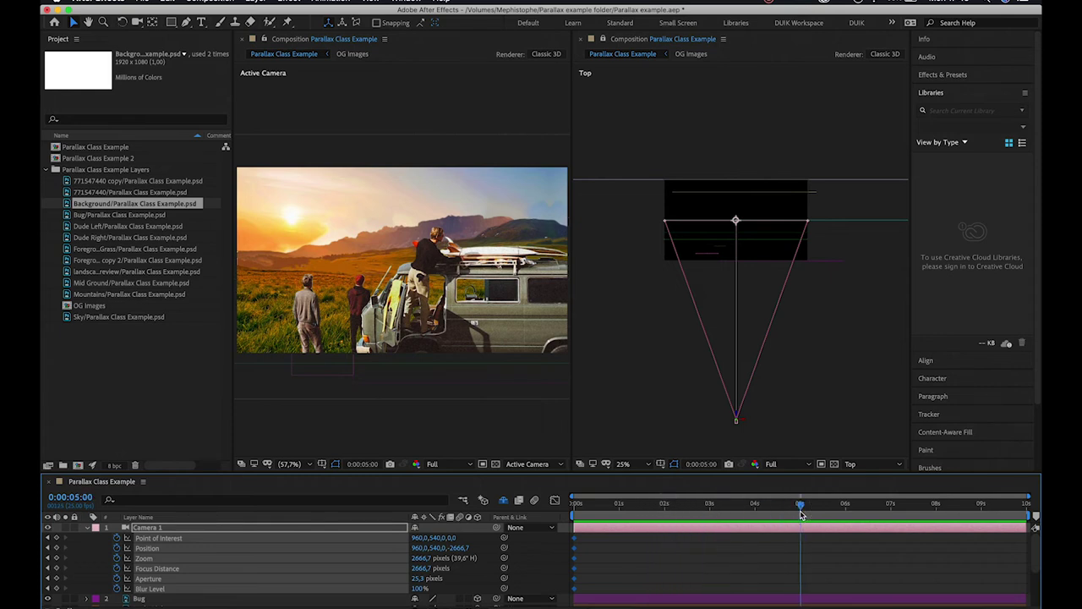
pyautogui.press('n')
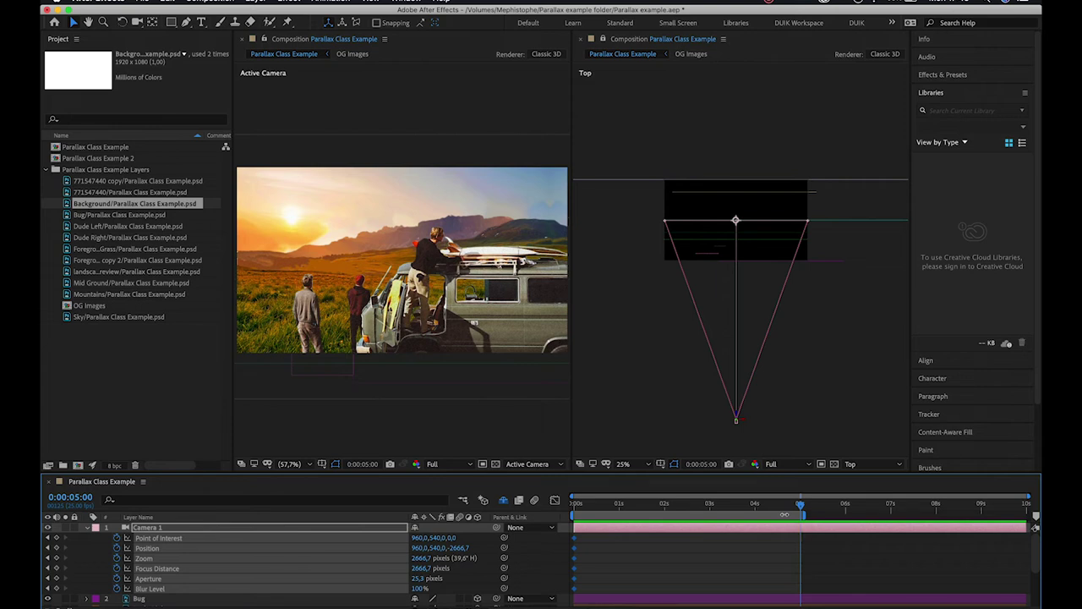
pyautogui.rightClick(784, 515)
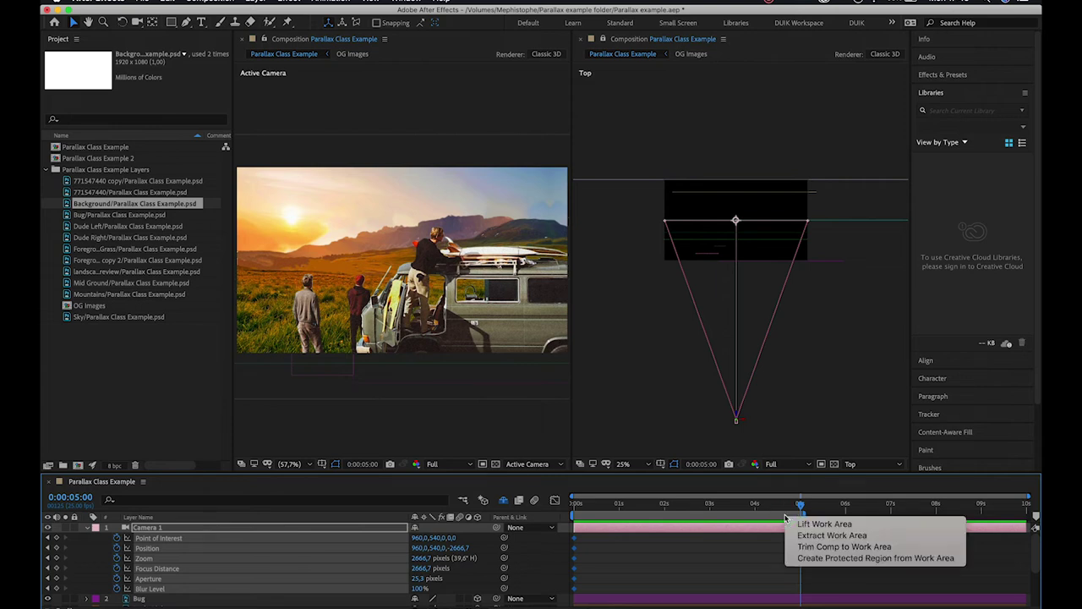
pyautogui.click(818, 554)
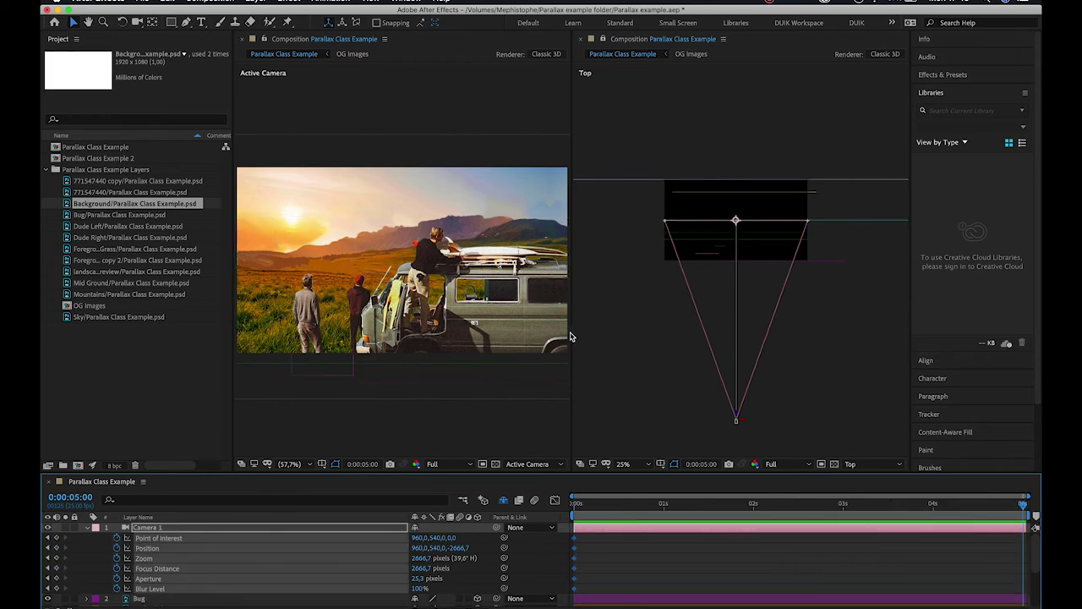
# Step: Return to 0:00:00:00 and try adjusting the camera's Z Position in its starting keyframe
pyautogui.click(575, 506)
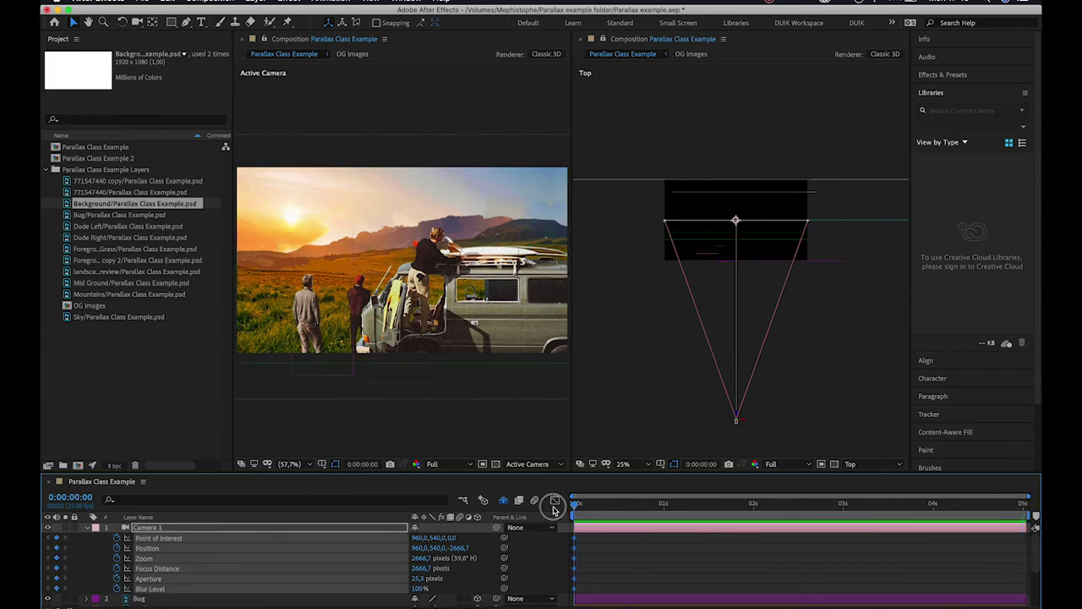
pyautogui.click(676, 549)
pyautogui.click(715, 372)
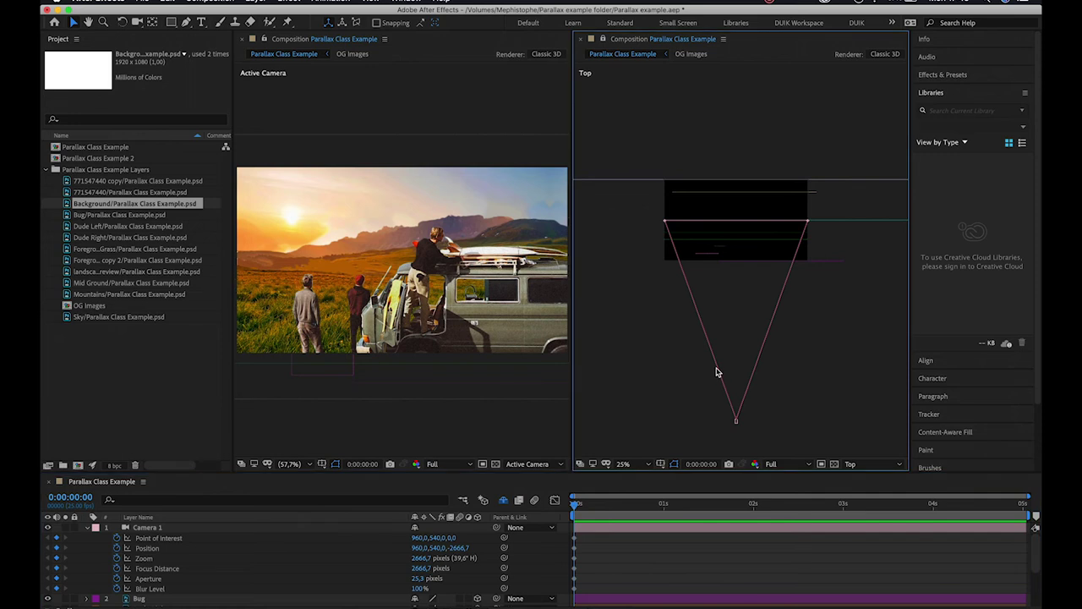
pyautogui.click(179, 539)
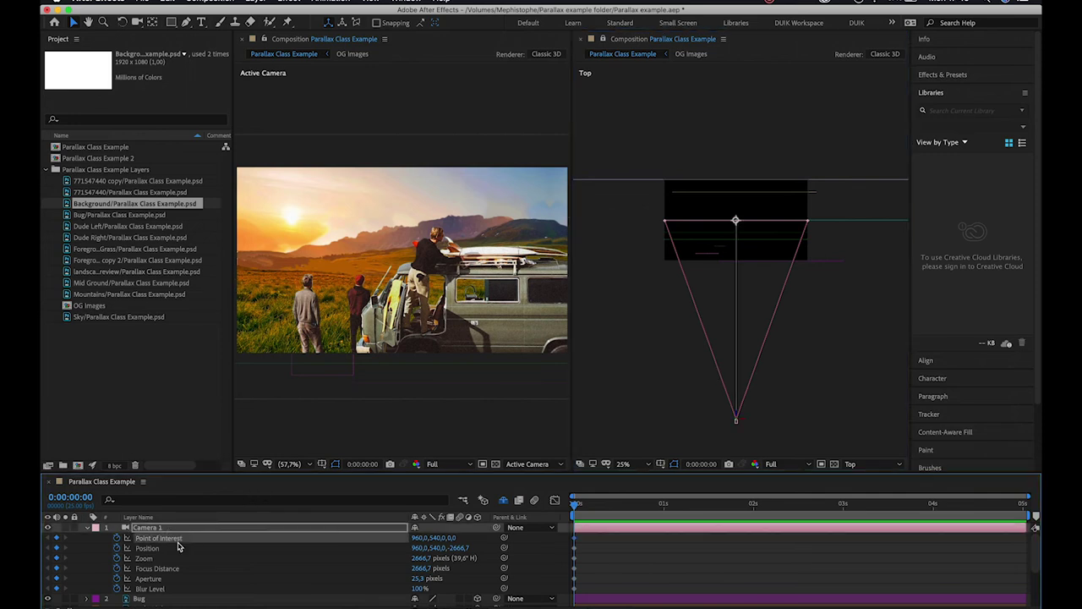
pyautogui.click(177, 551)
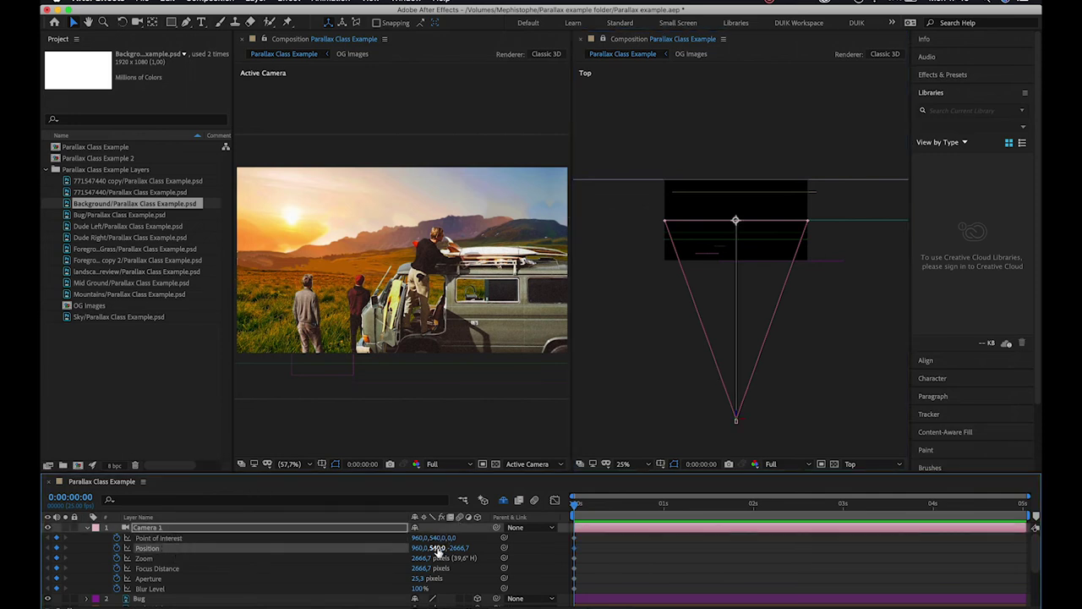
pyautogui.moveTo(457, 548); pyautogui.dragTo(438, 531)
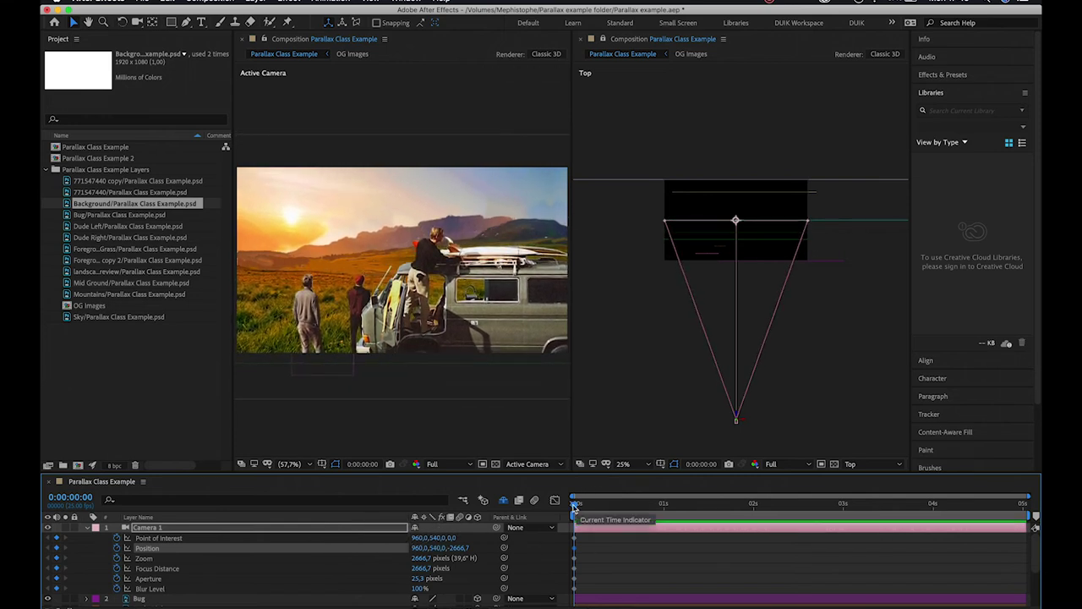
# Step: At 0:00:05:00, set Camera 1's Position to 960,0, 715,0, -2666,7 and its Focus Distance to 2595,7 pixels
pyautogui.moveTo(625, 500); pyautogui.dragTo(1033, 490)
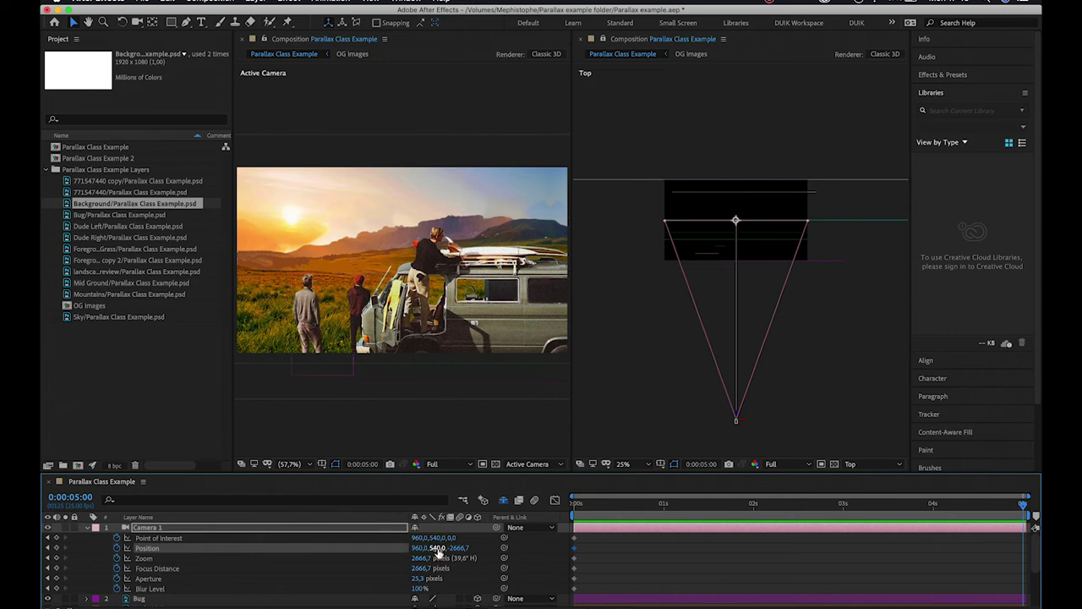
pyautogui.moveTo(433, 547); pyautogui.dragTo(565, 536)
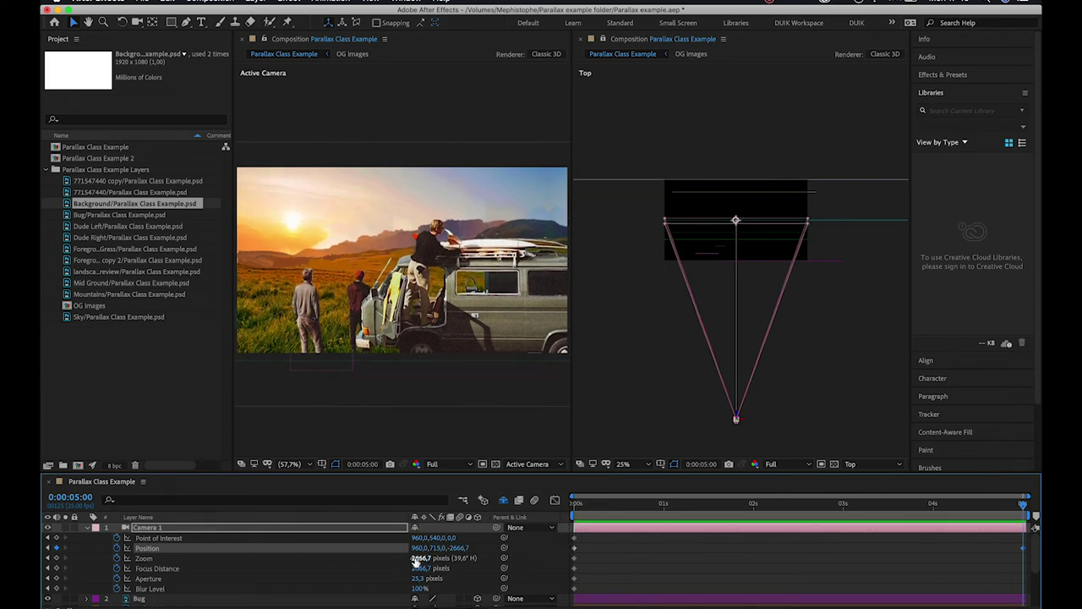
pyautogui.moveTo(420, 574); pyautogui.dragTo(322, 508)
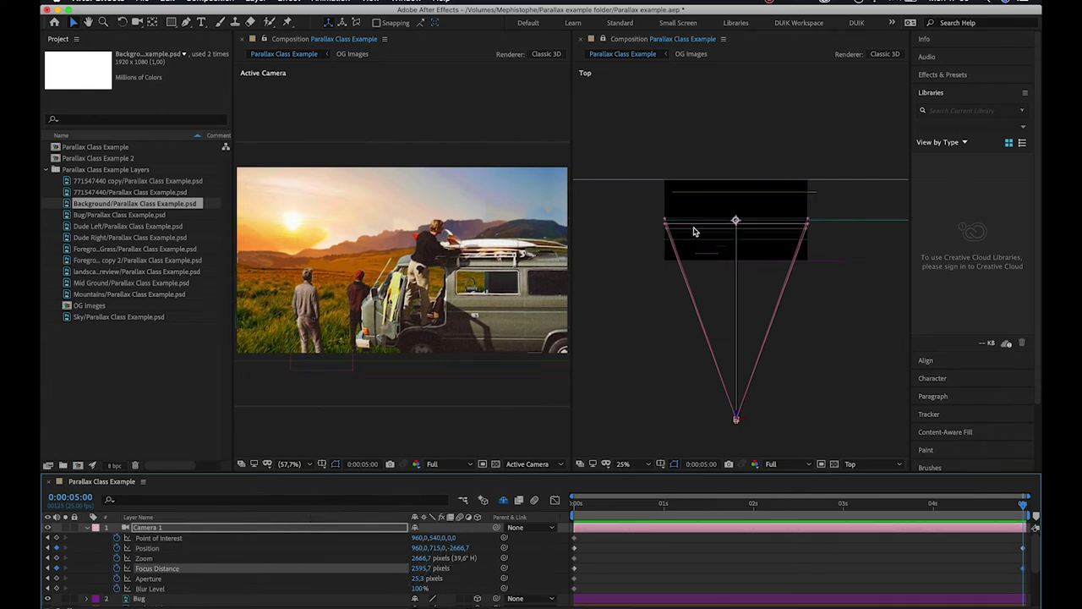
# Step: Set Camera 1's Focus Distance at 0:00:05:00 to 2174,7 pixels so the focus plane sits near the foreground layers
pyautogui.moveTo(420, 568); pyautogui.dragTo(507, 565)
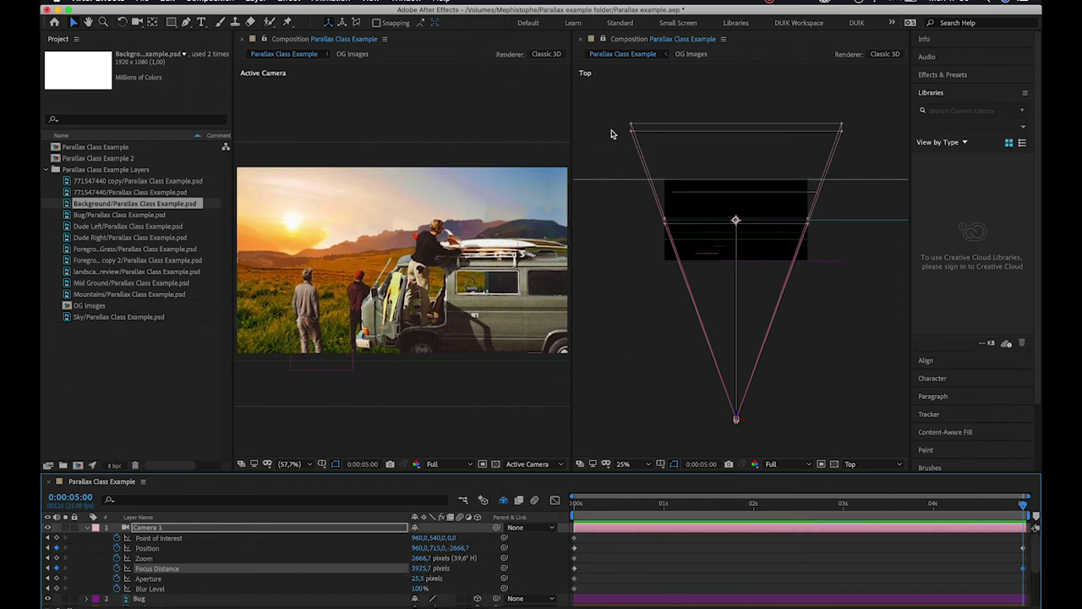
pyautogui.moveTo(421, 568); pyautogui.dragTo(247, 564)
pyautogui.moveTo(420, 568); pyautogui.dragTo(322, 554)
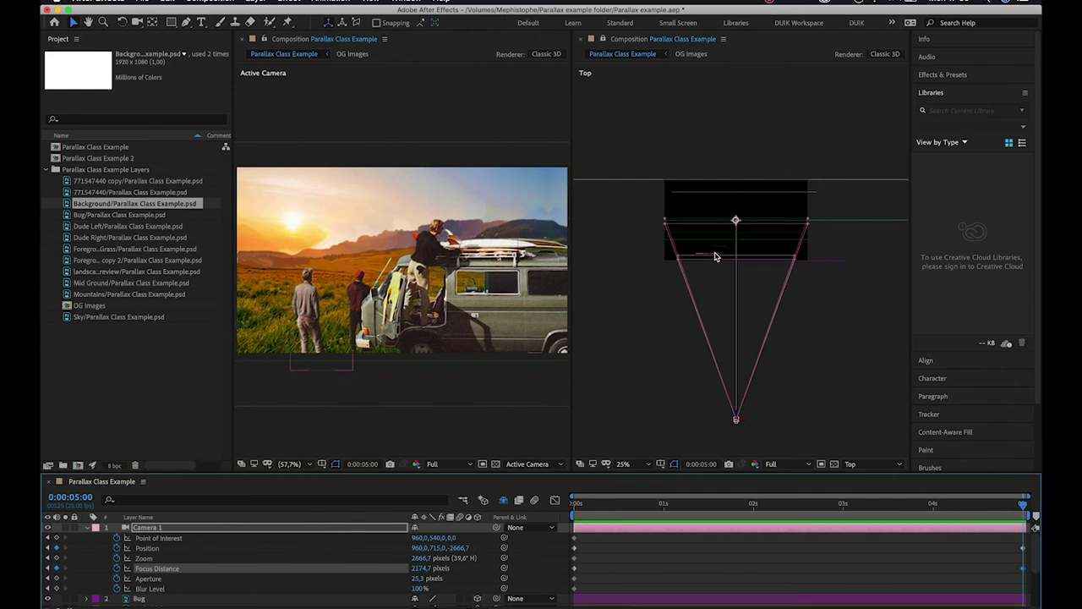
pyautogui.press('.')
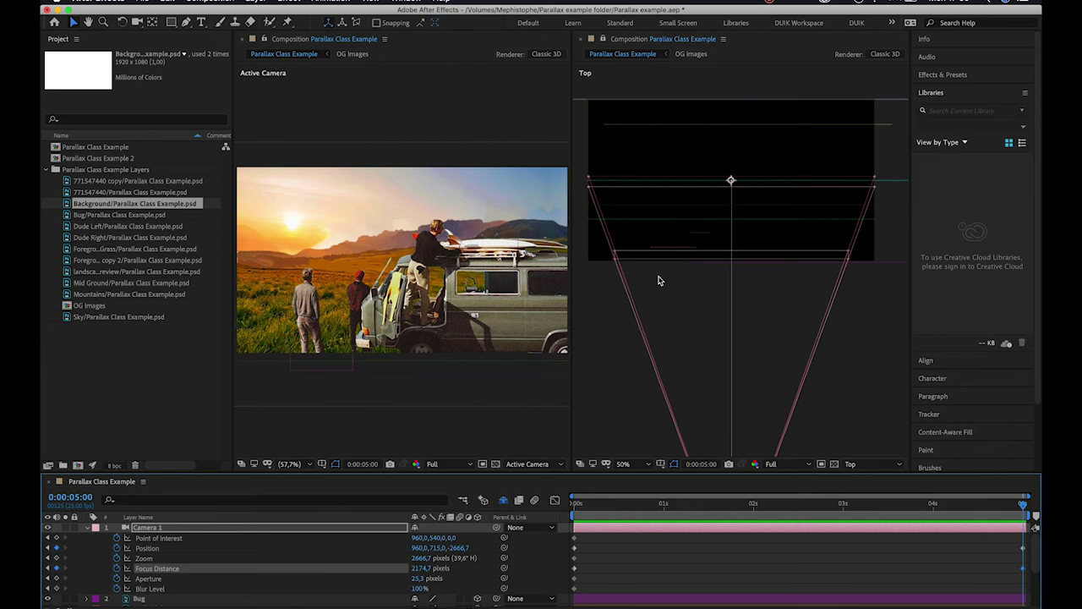
# Step: Set Camera 1's Aperture at 0:00:05:00 to 646,3 pixels
pyautogui.moveTo(417, 580); pyautogui.dragTo(951, 525)
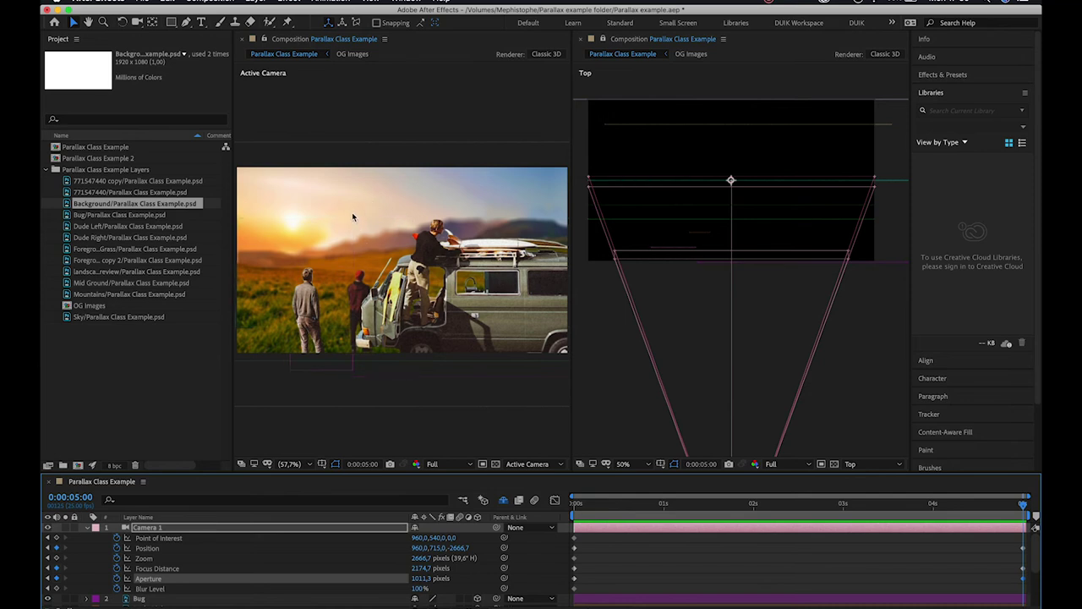
pyautogui.hotkey('ctrl', 'z')
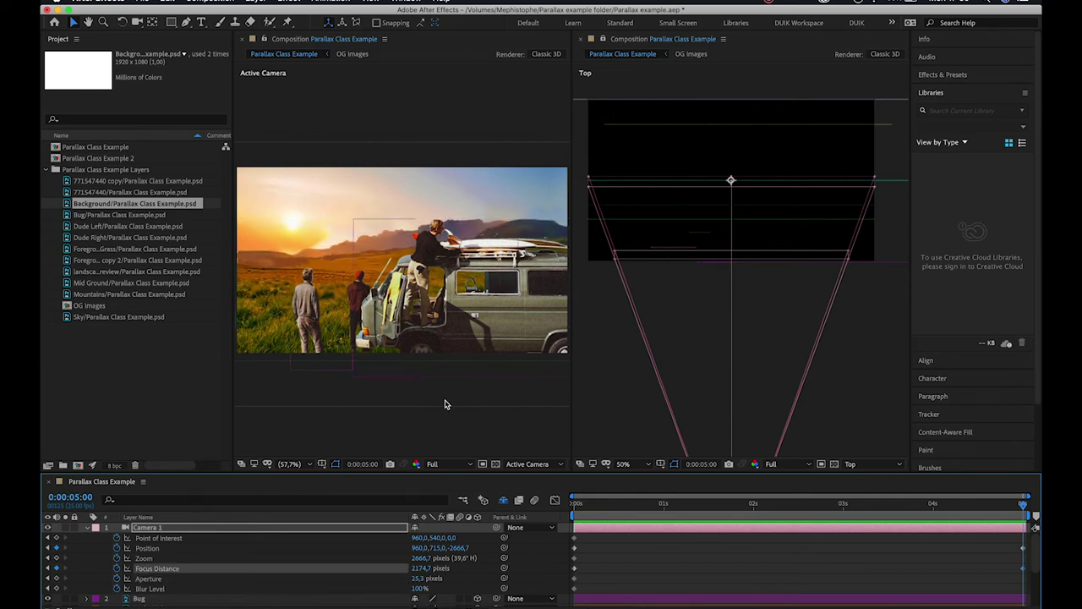
pyautogui.moveTo(422, 569); pyautogui.dragTo(486, 582)
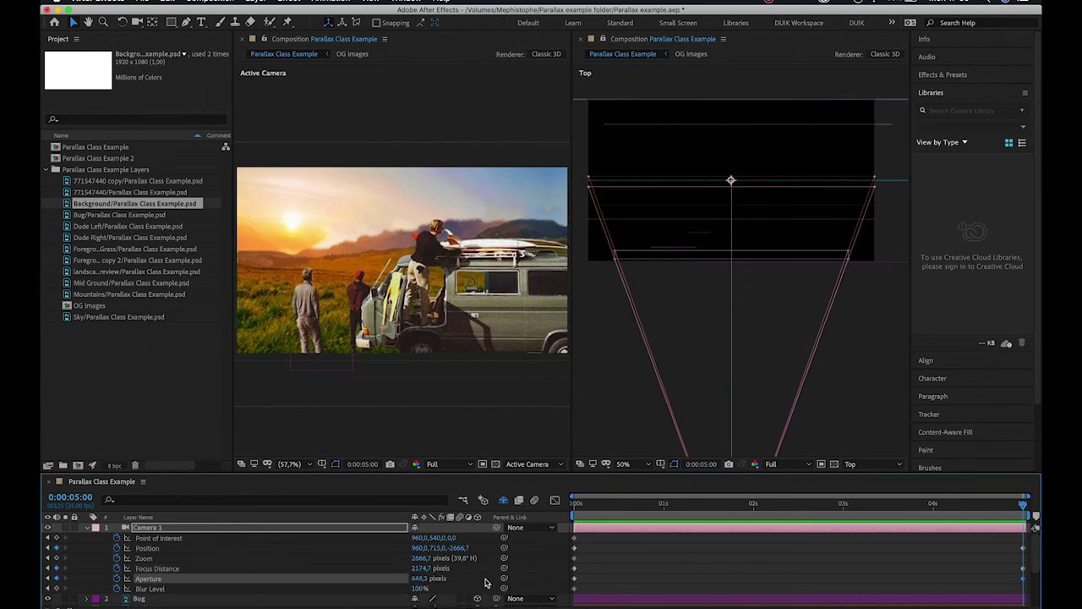
# Step: Preview the camera animation from the start of the composition
pyautogui.click(579, 505)
pyautogui.press('space')
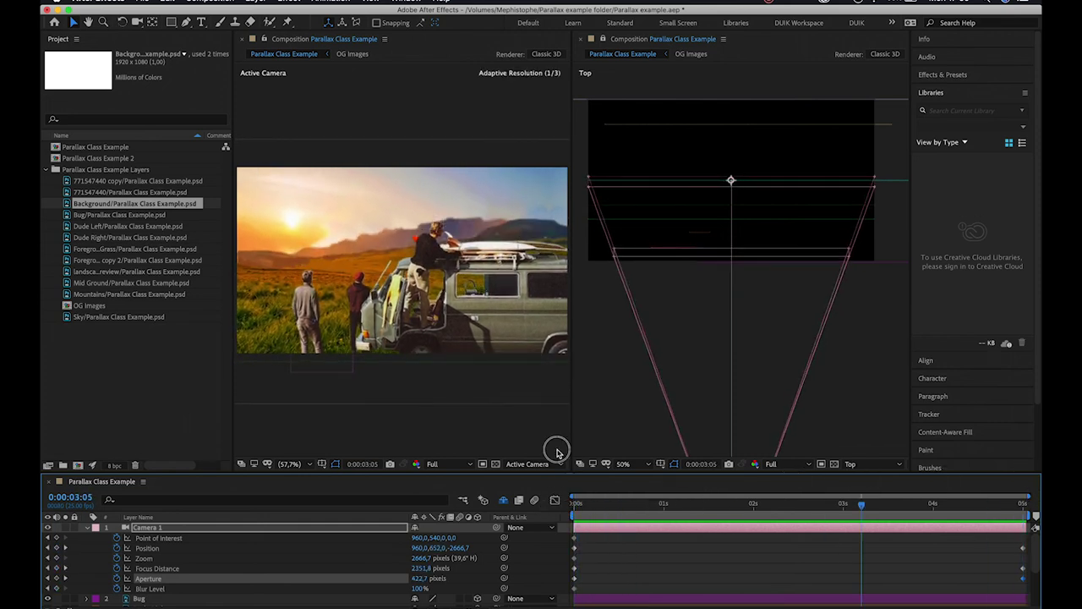
pyautogui.click(454, 442)
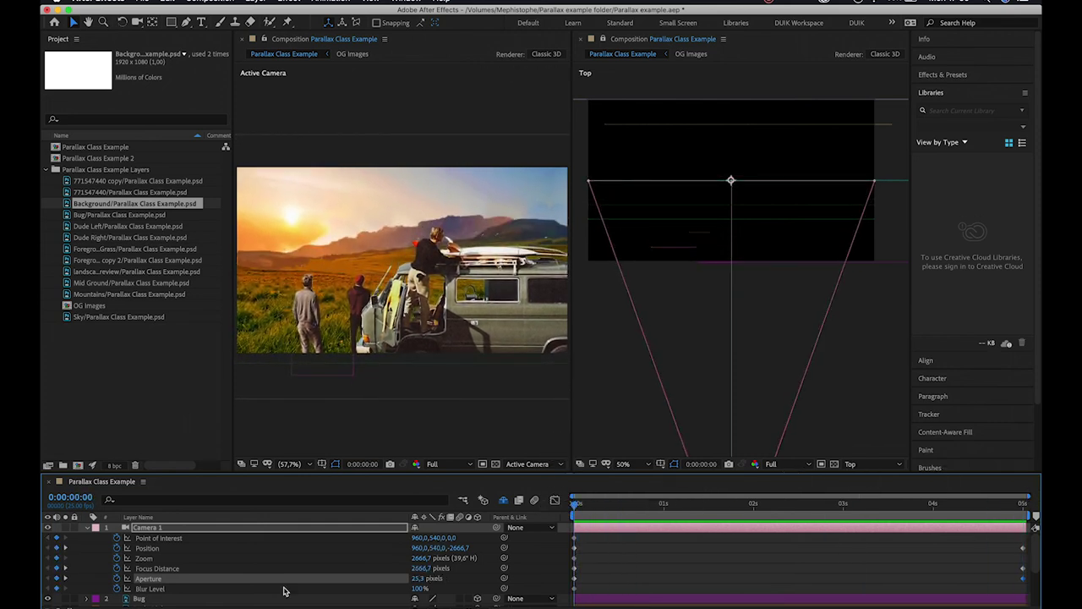
# Step: At 0:00:00:00, set Camera 1's Focus Distance to 3049,7 pixels so the focus plane lies at the mountains
pyautogui.click(427, 568)
pyautogui.moveTo(433, 568); pyautogui.dragTo(392, 548)
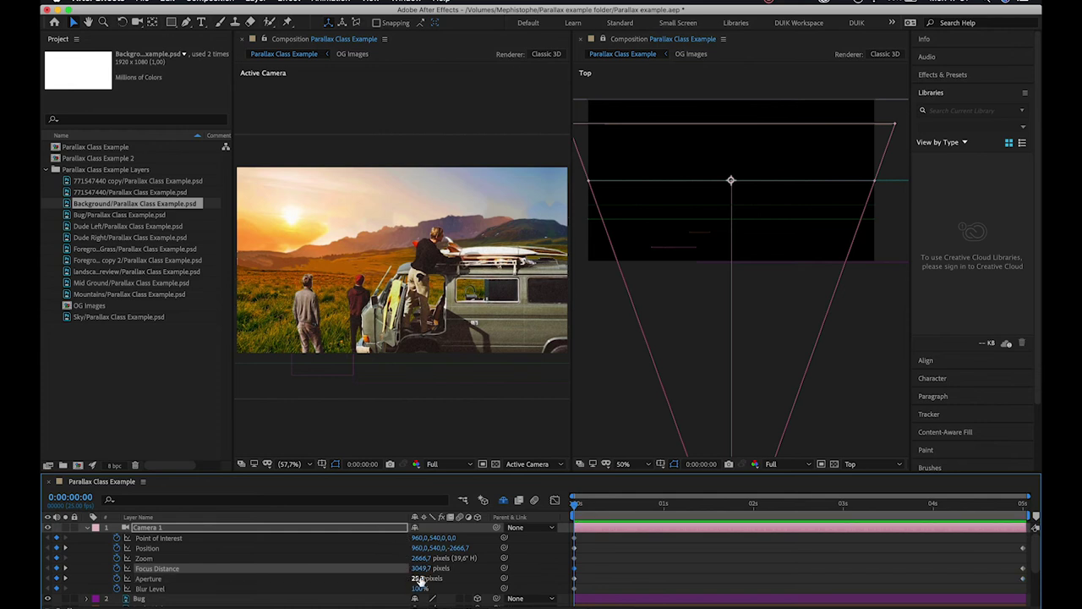
pyautogui.click(1023, 573)
pyautogui.click(1023, 573)
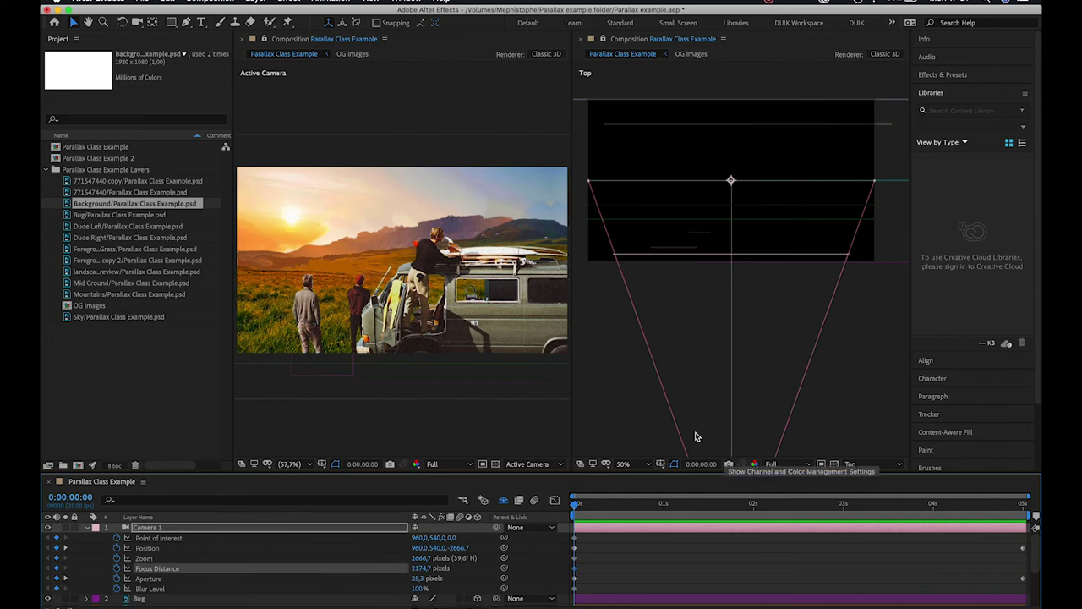
pyautogui.click(575, 573)
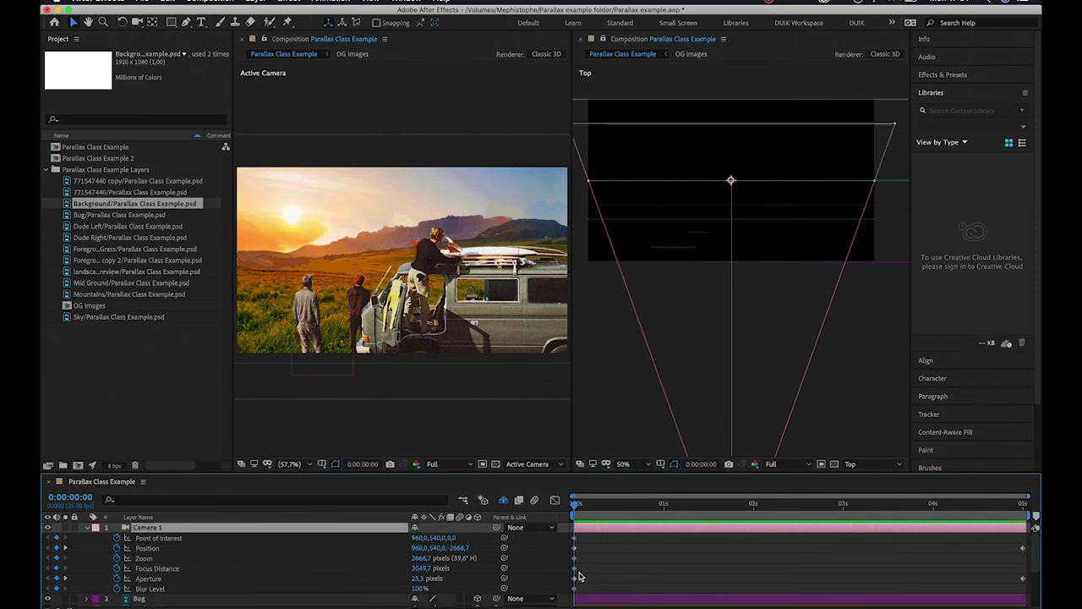
pyautogui.press('super+d')
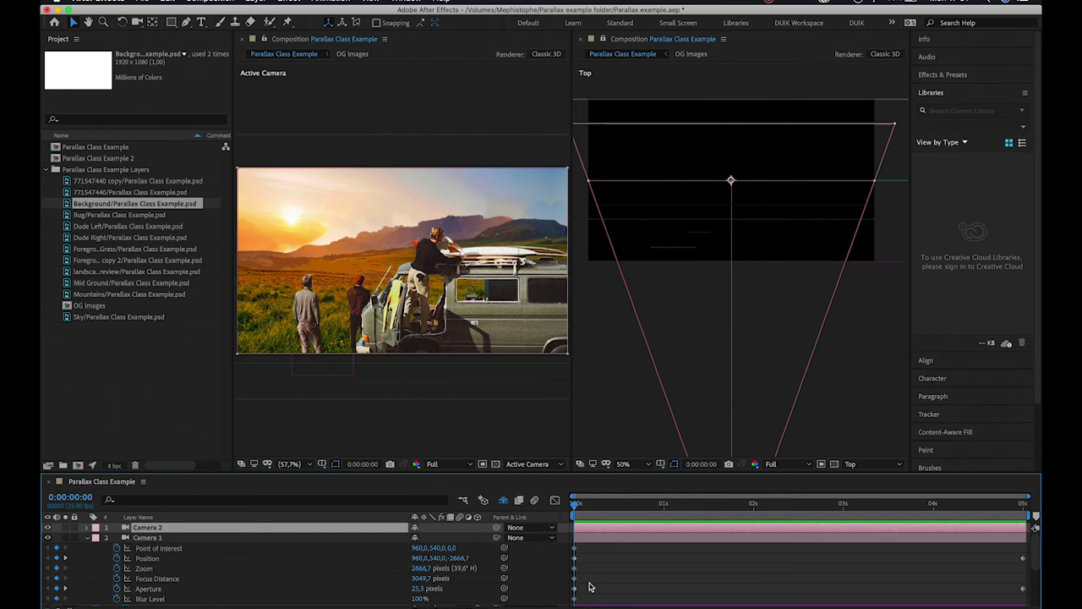
pyautogui.press('Delete')
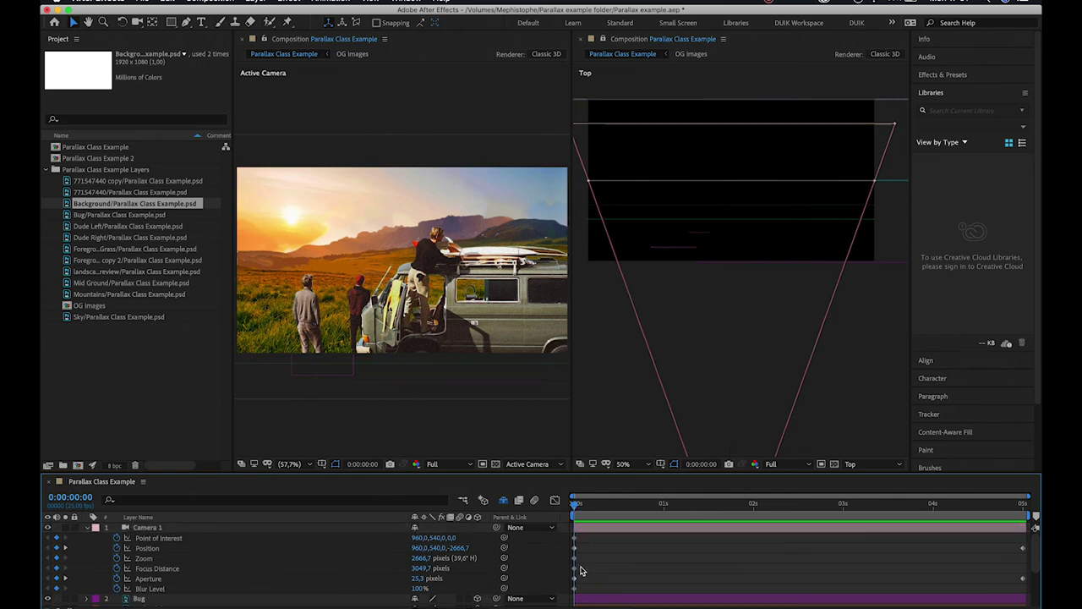
# Step: Restore Camera 1's Focus Distance keyframe at 0:00:05:00 and set its Aperture at 0:00:00:00 to 646,3 pixels
pyautogui.click(574, 569)
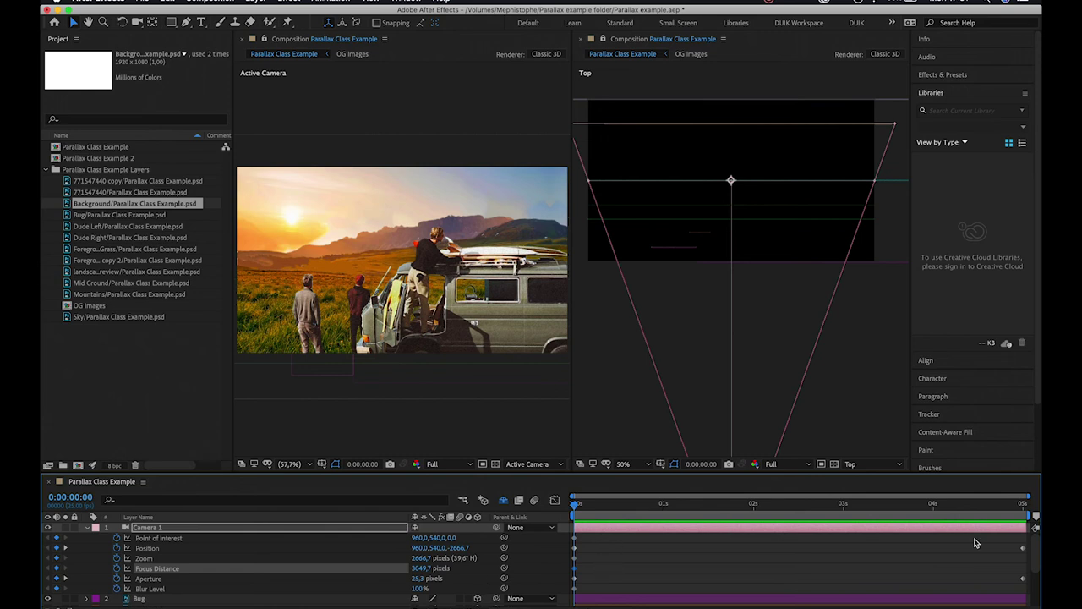
pyautogui.click(573, 581)
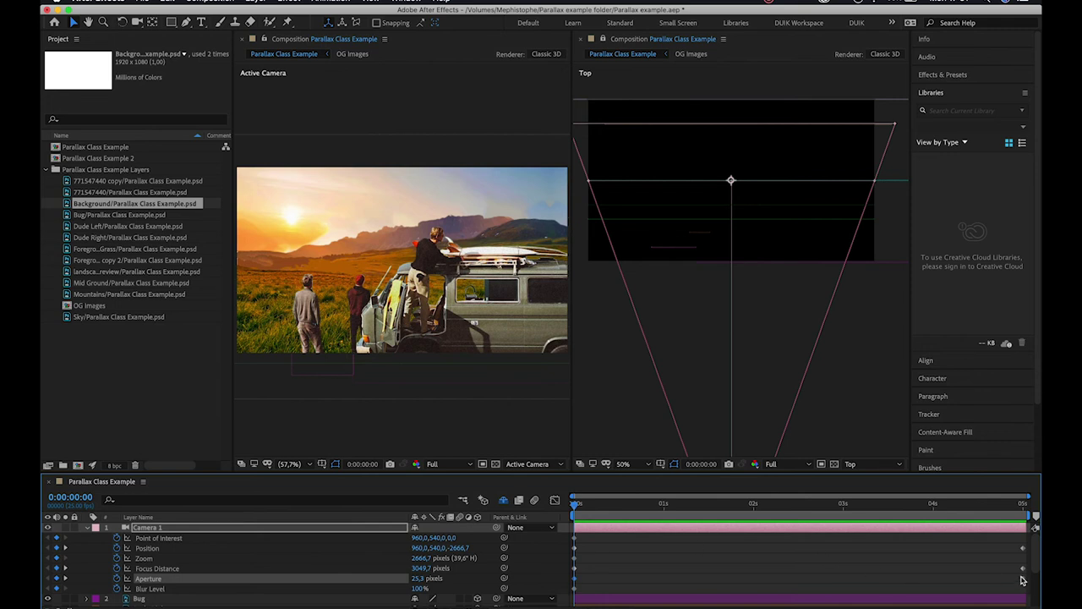
pyautogui.hotkey('ctrl', 'z')
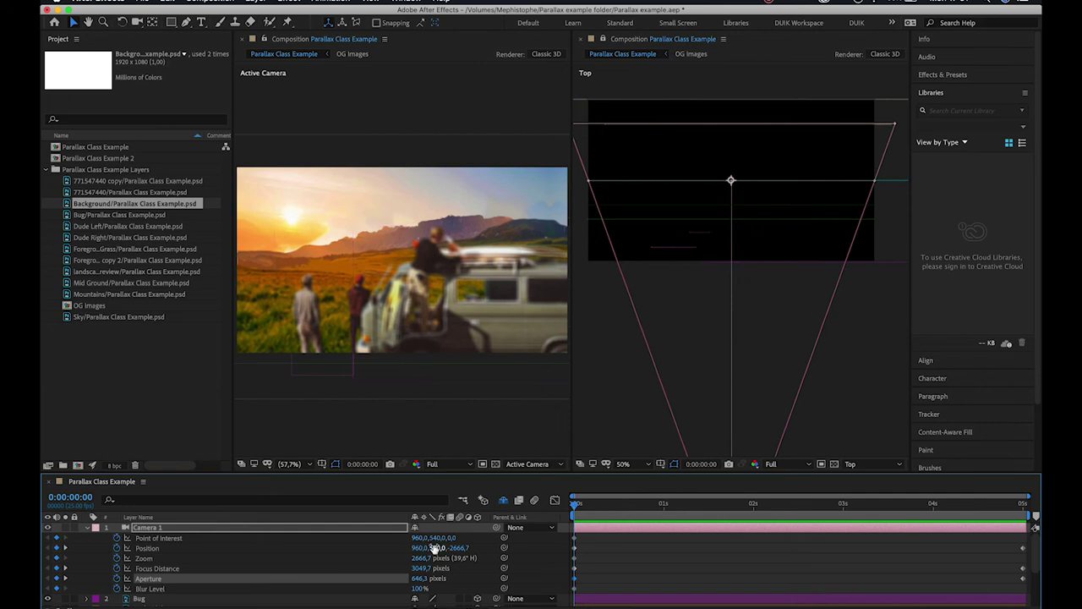
# Step: Set Camera 1's Position at 0:00:00:00 to 716,0, 142,0, -2666,7, keeping its Point of Interest at 960,0, 540,0, 0,0
pyautogui.moveTo(423, 547); pyautogui.dragTo(273, 548)
pyautogui.moveTo(437, 547); pyautogui.dragTo(231, 553)
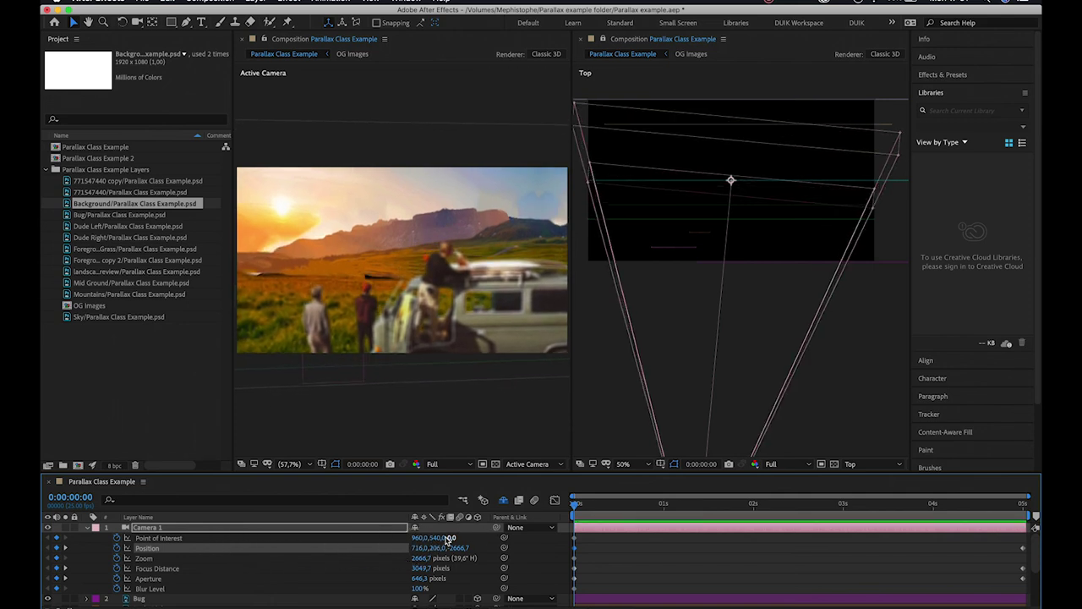
pyautogui.moveTo(448, 538); pyautogui.dragTo(609, 536)
pyautogui.press('super+z')
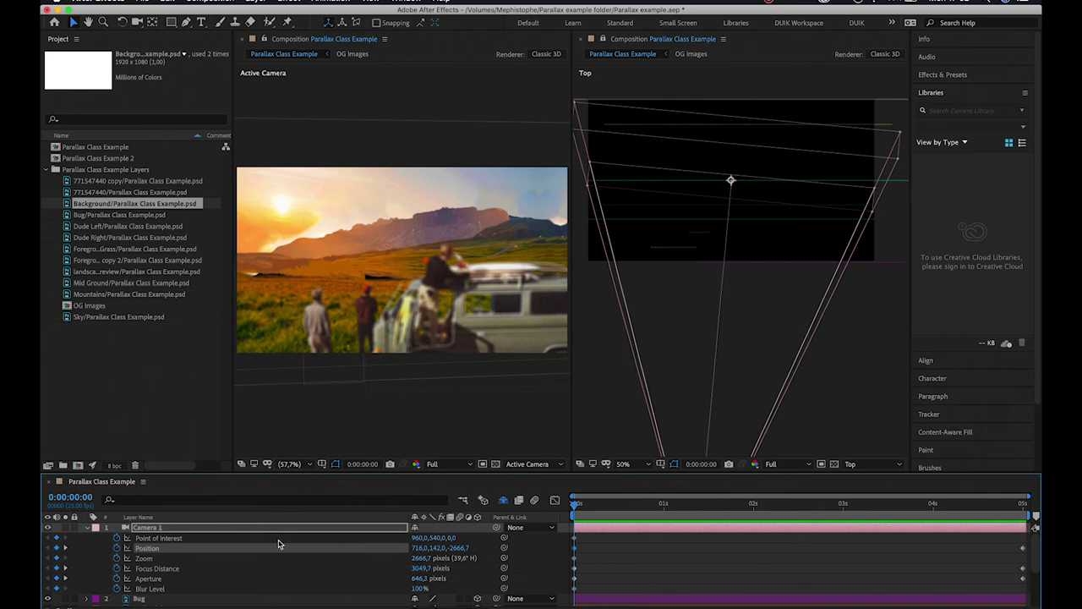
# Step: Move the Mid Ground layer down slightly to cover the dark gaps along the field behind the figures
pyautogui.scroll(-5, 279, 544)
pyautogui.scroll(-1, 278, 543)
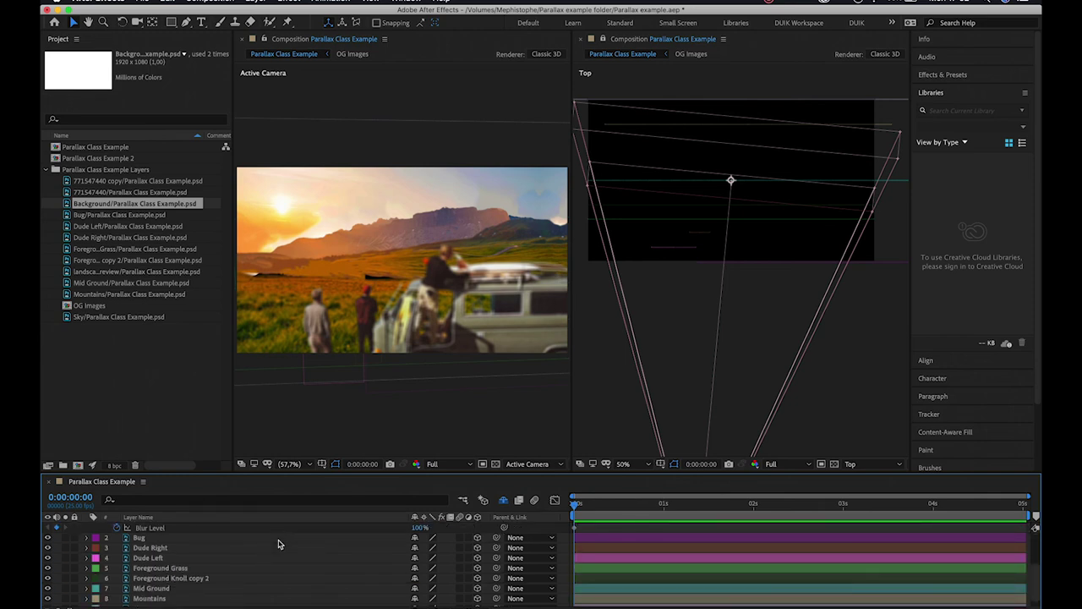
pyautogui.click(173, 589)
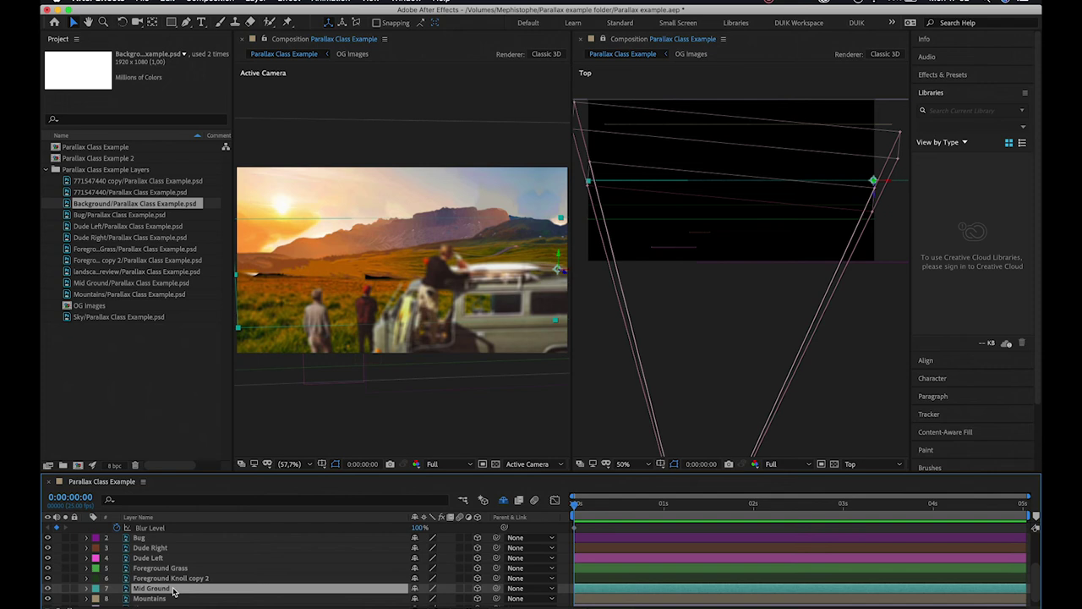
pyautogui.moveTo(562, 261); pyautogui.dragTo(558, 264)
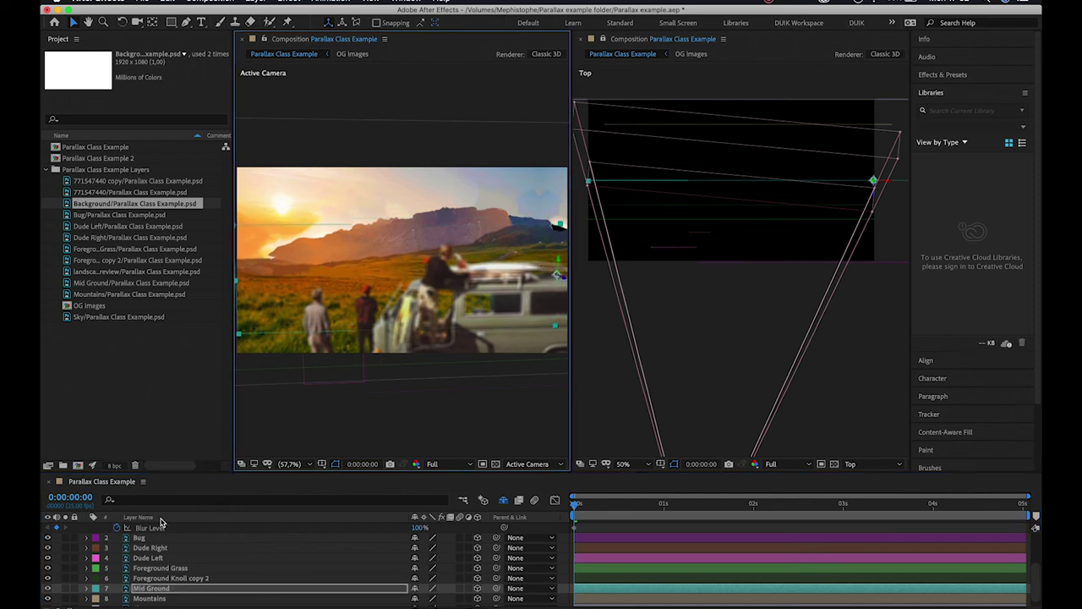
# Step: Lower the Mountains layer to close the gap above the Mid Ground's edge, and select the Sky layer
pyautogui.click(164, 598)
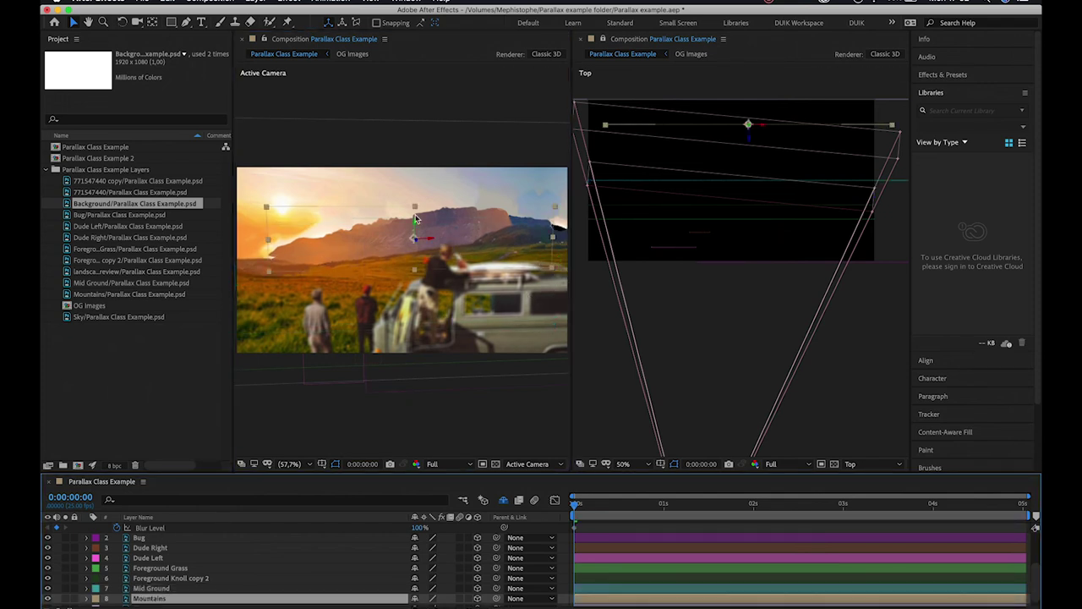
pyautogui.moveTo(417, 220); pyautogui.dragTo(362, 272)
pyautogui.scroll(-1, 268, 546)
pyautogui.click(181, 600)
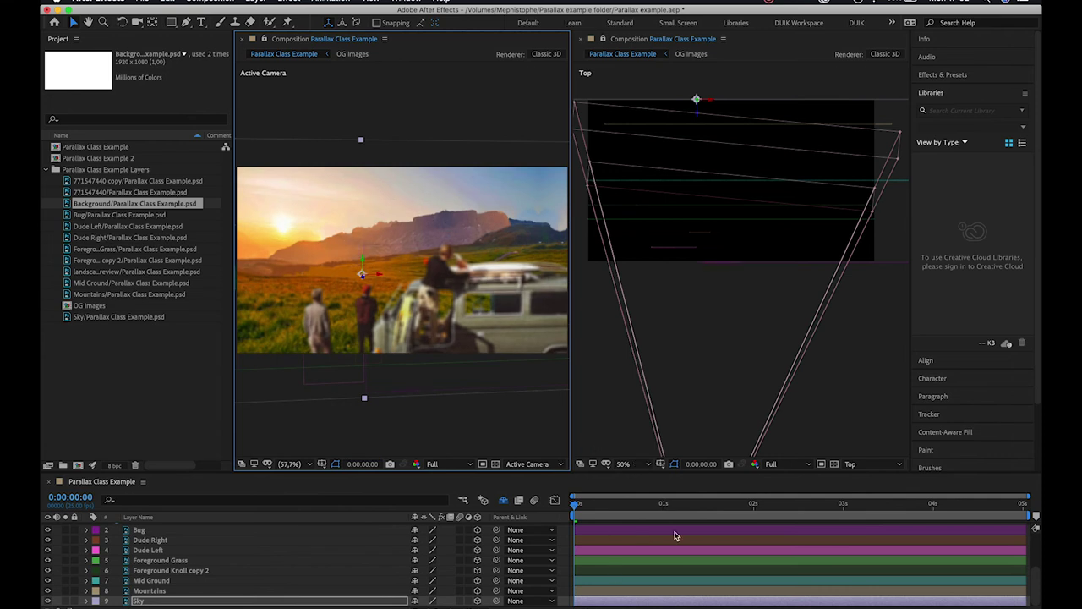
# Step: Check the scene through 0:00:05:00, collapse Camera 1's properties, and preview the animation from the start
pyautogui.moveTo(575, 510); pyautogui.dragTo(1035, 525)
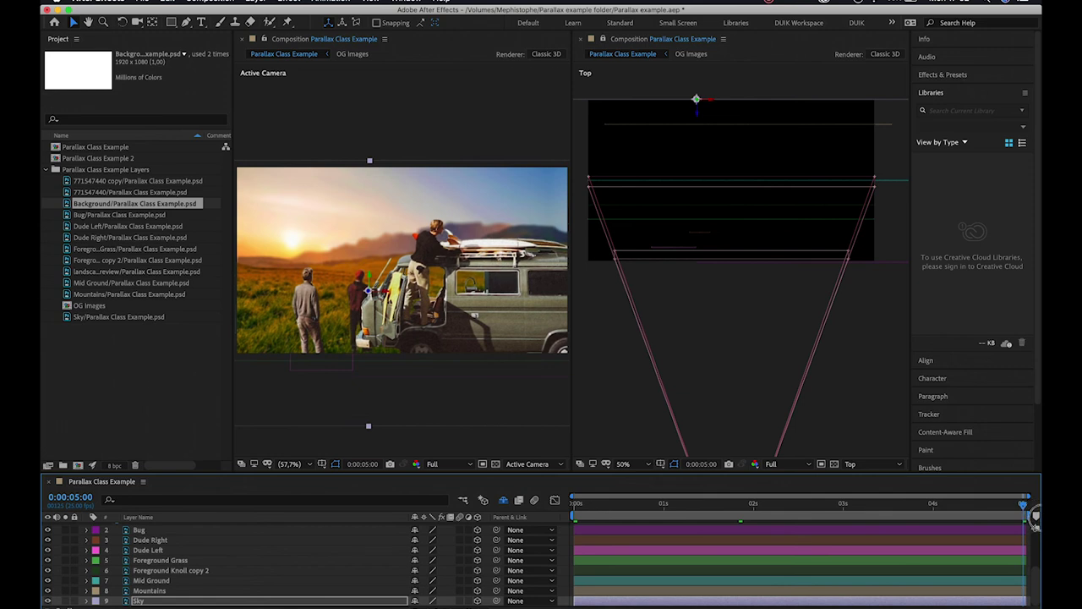
pyautogui.press('Home')
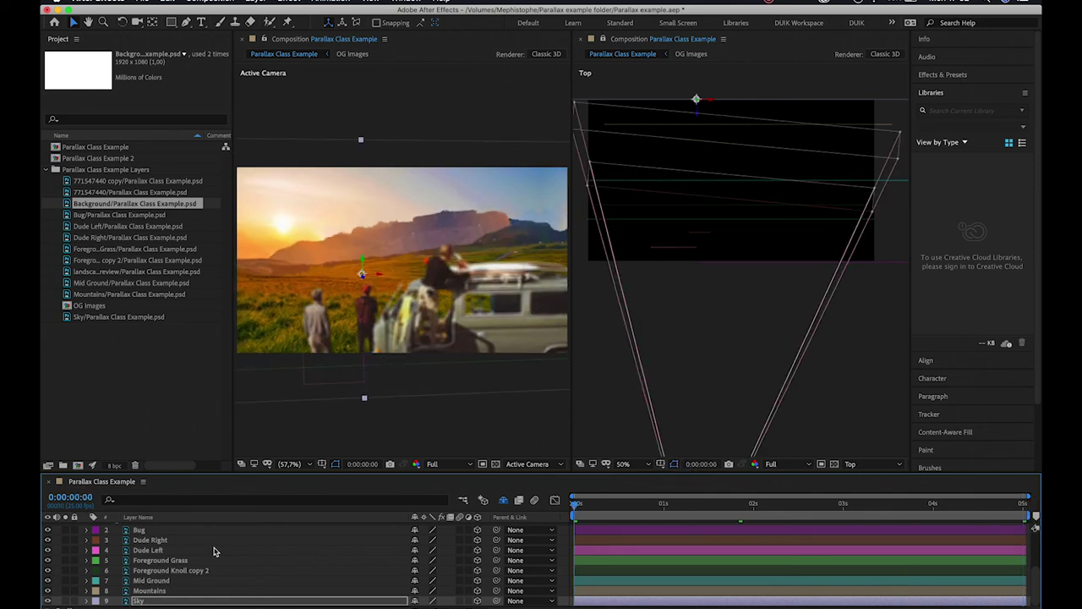
pyautogui.scroll(3, 163, 584)
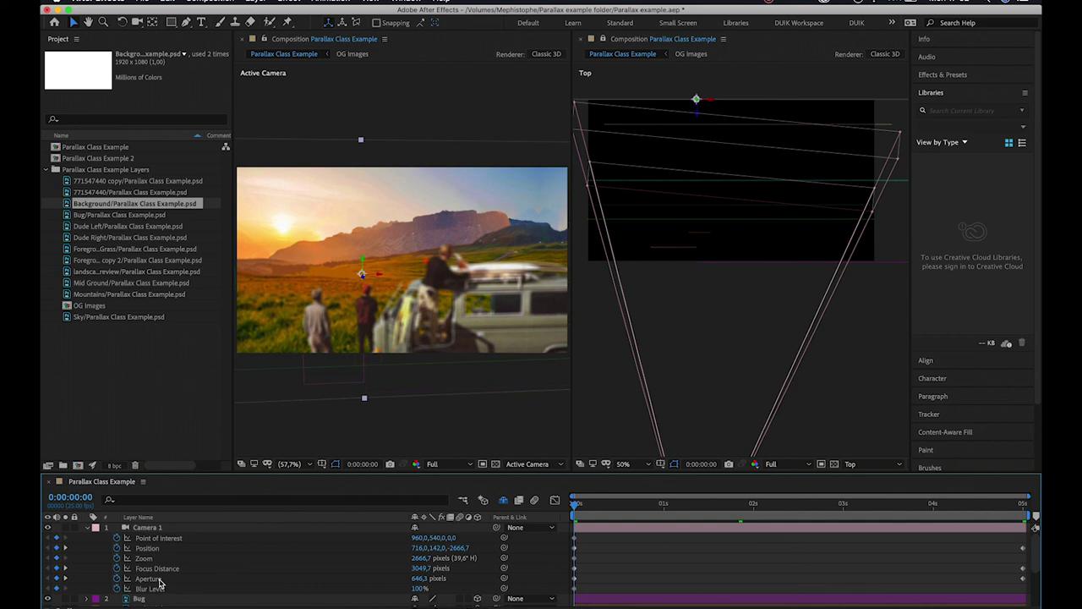
pyautogui.click(88, 528)
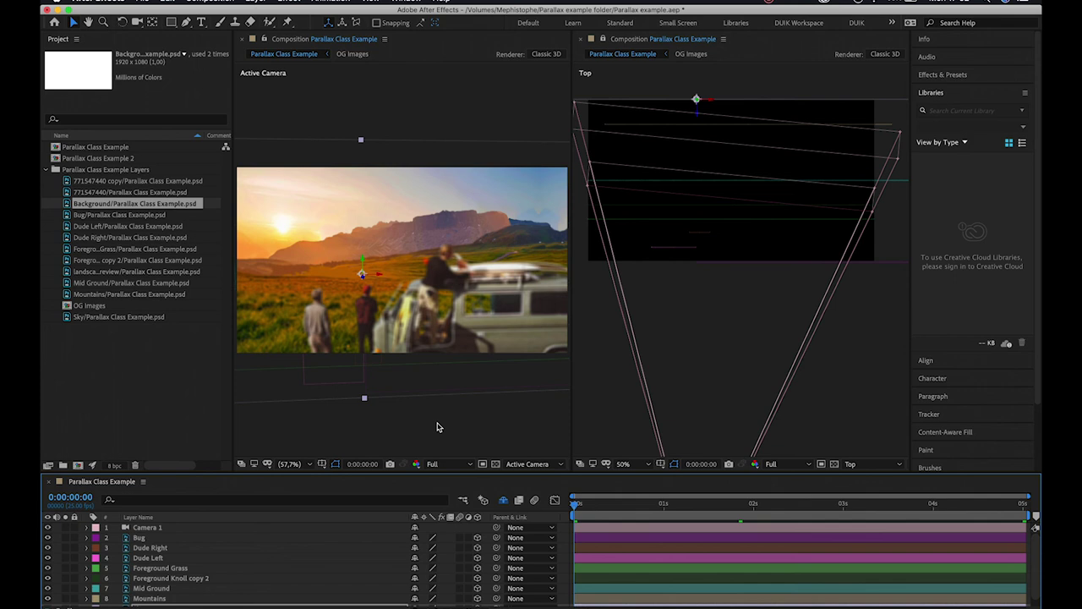
pyautogui.press('space')
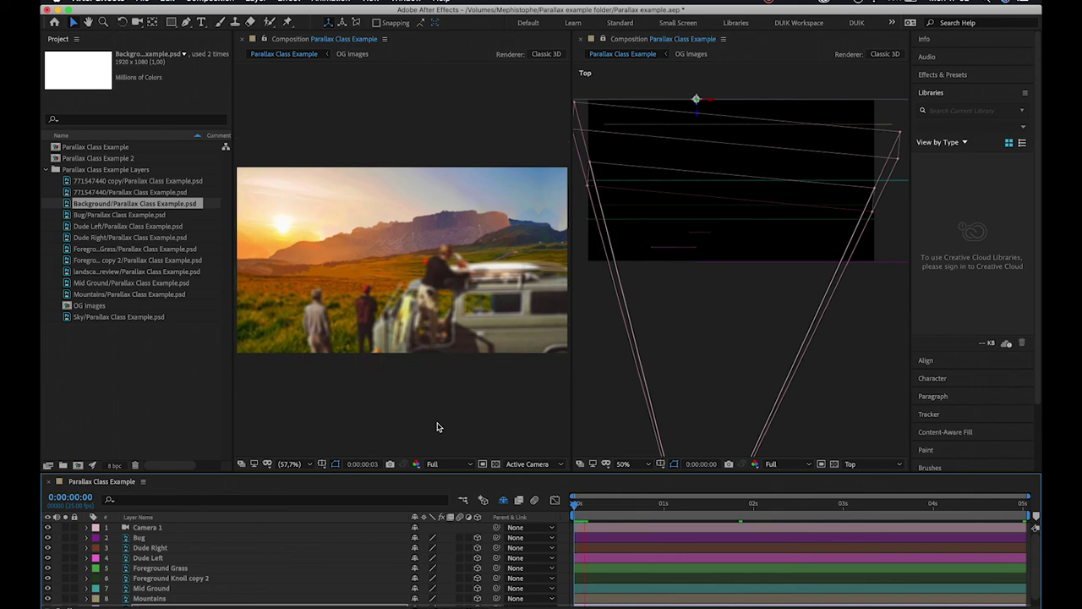